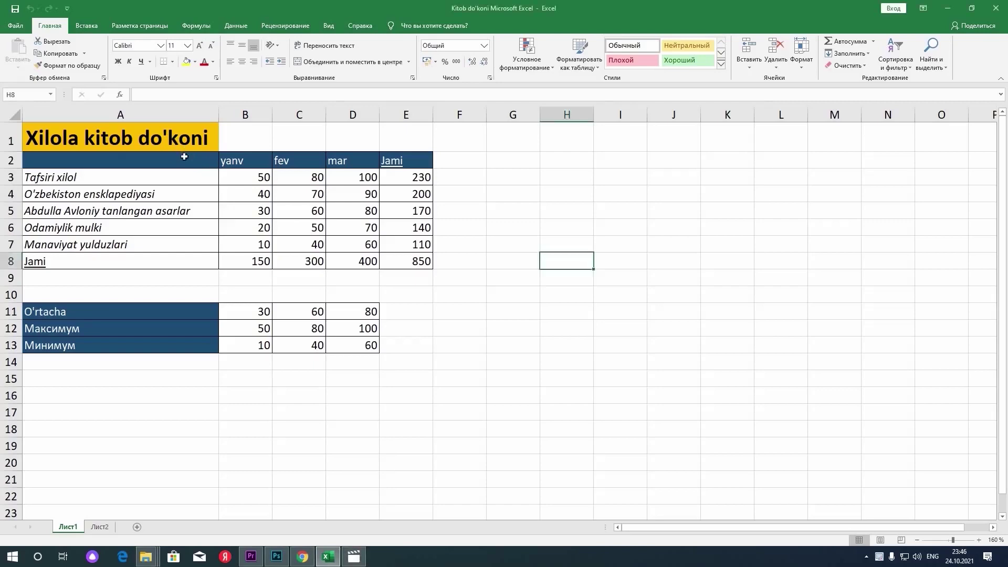
pyautogui.click(215, 160)
pyautogui.click(223, 163)
pyautogui.click(222, 181)
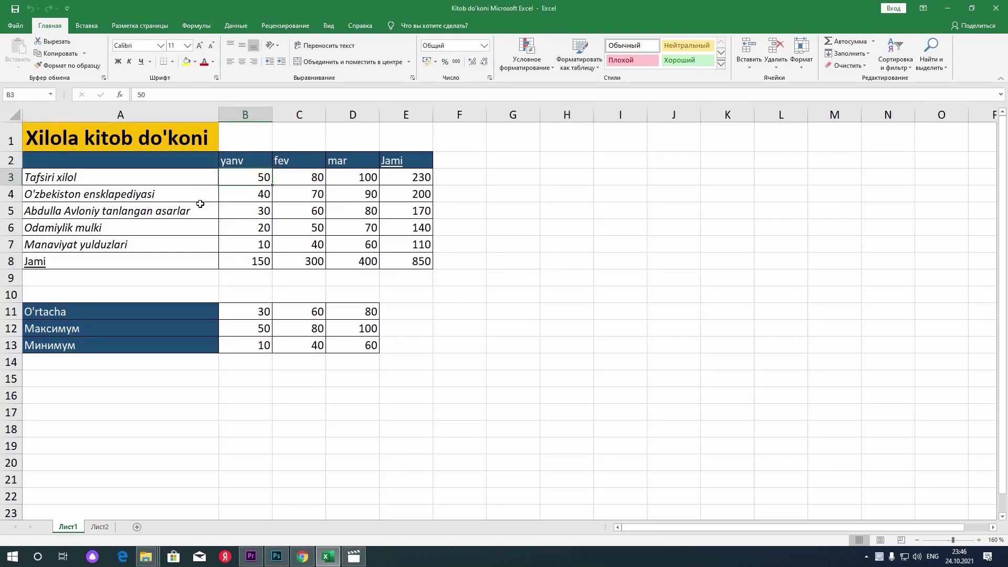
pyautogui.click(207, 181)
pyautogui.click(200, 207)
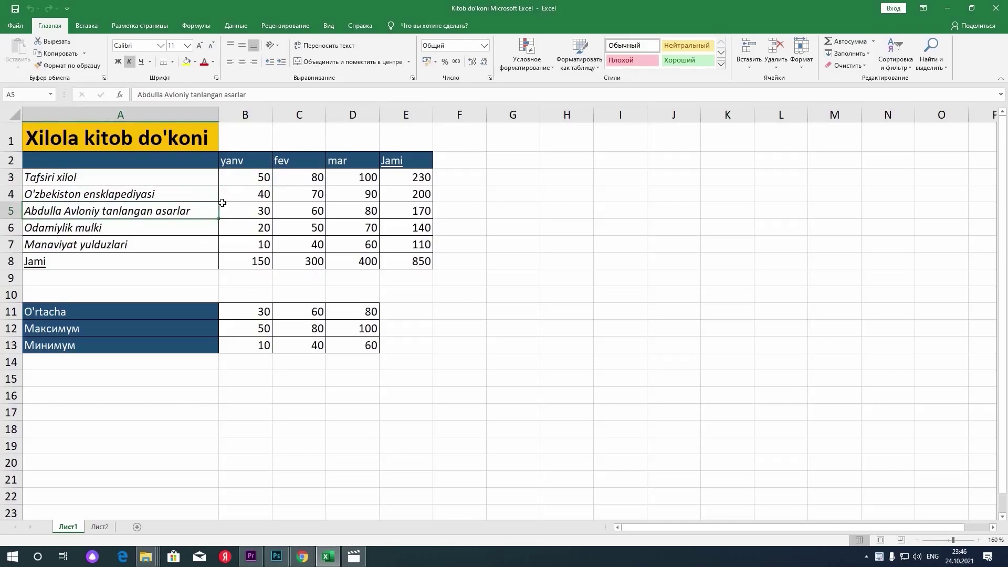
# - Apply the grey "Контрольная ячейка" cell style to the Tafsiri xilol title in A3
pyautogui.click(201, 178)
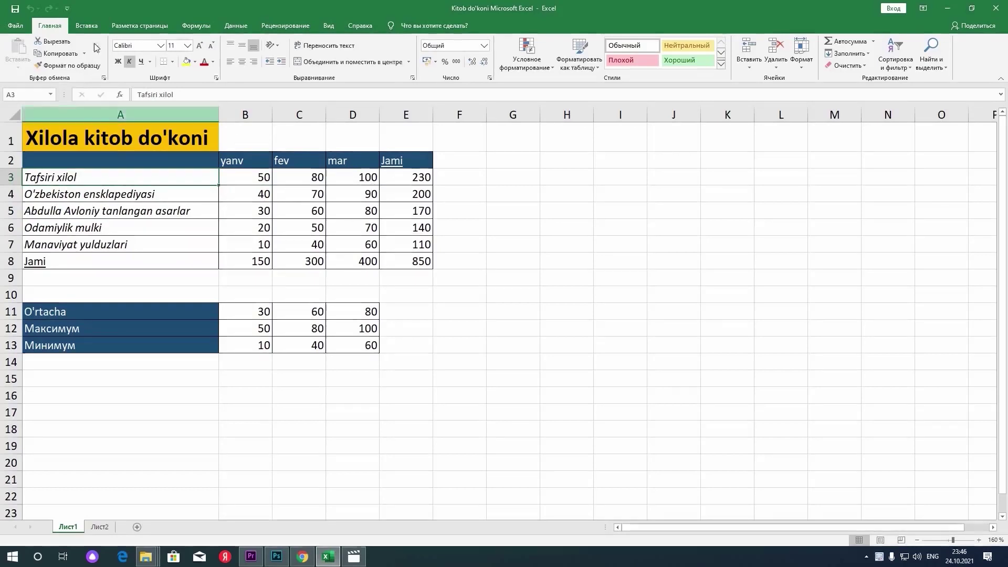
pyautogui.click(720, 65)
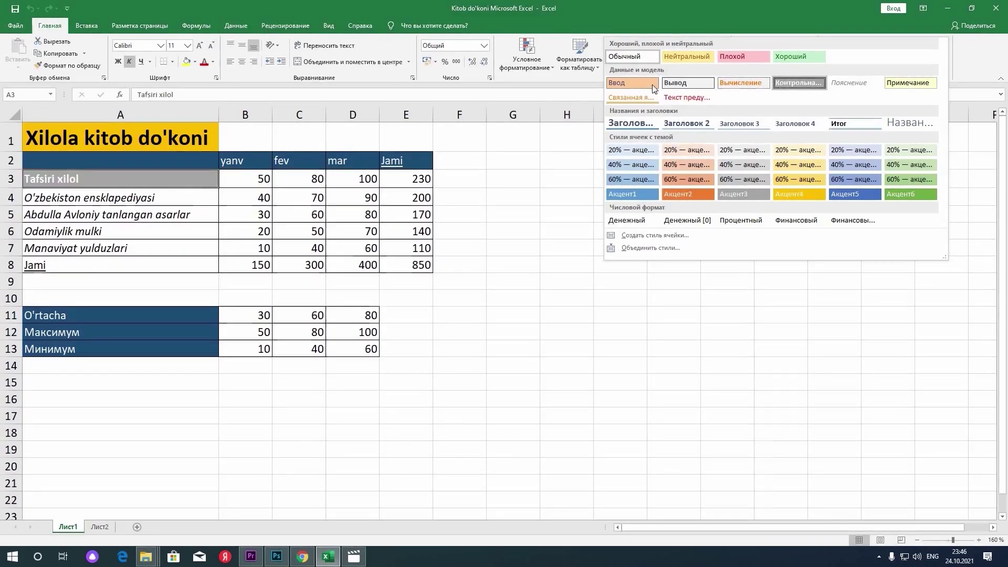
pyautogui.click(797, 83)
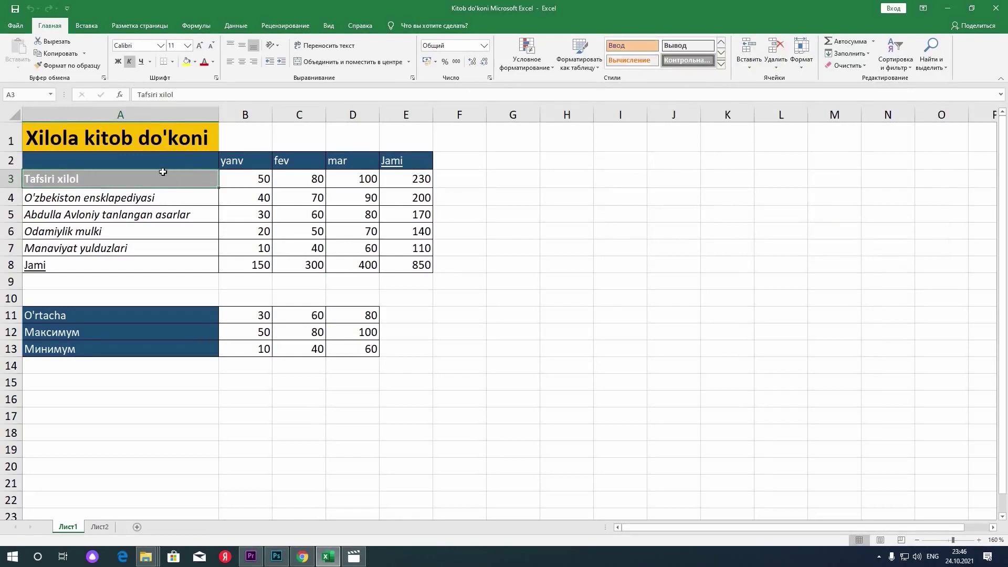
# - Copy the formatting of cell A3 onto the O'zbekiston ensklapediyasi title in A4 with Format Painter
pyautogui.moveTo(196, 147); pyautogui.dragTo(426, 160)
pyautogui.click(504, 187)
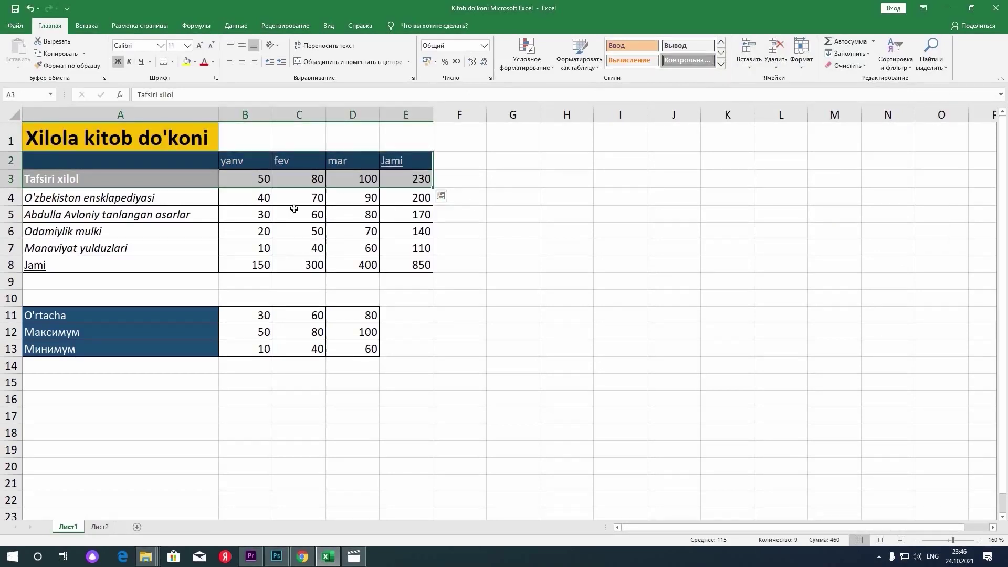
pyautogui.click(174, 176)
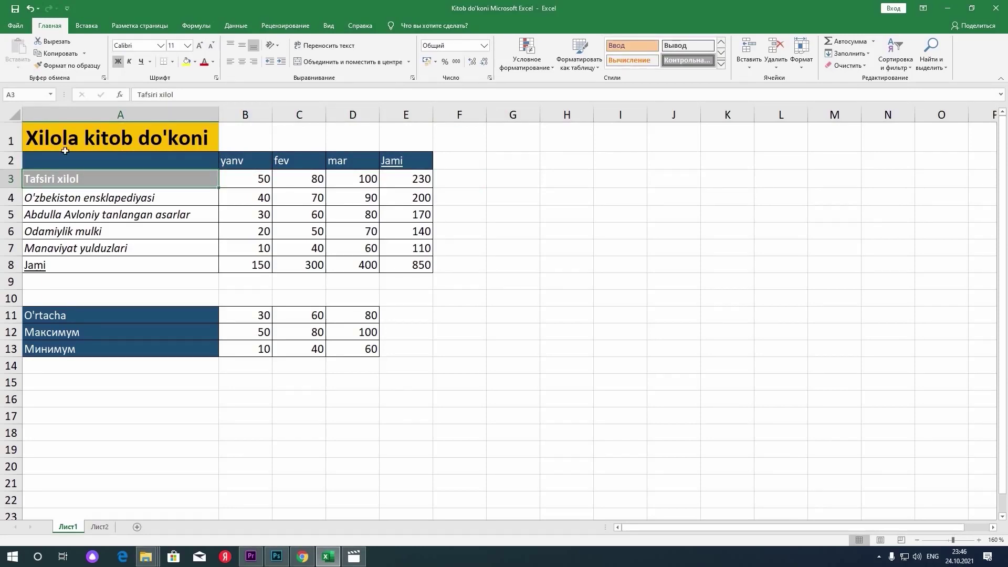
pyautogui.click(55, 67)
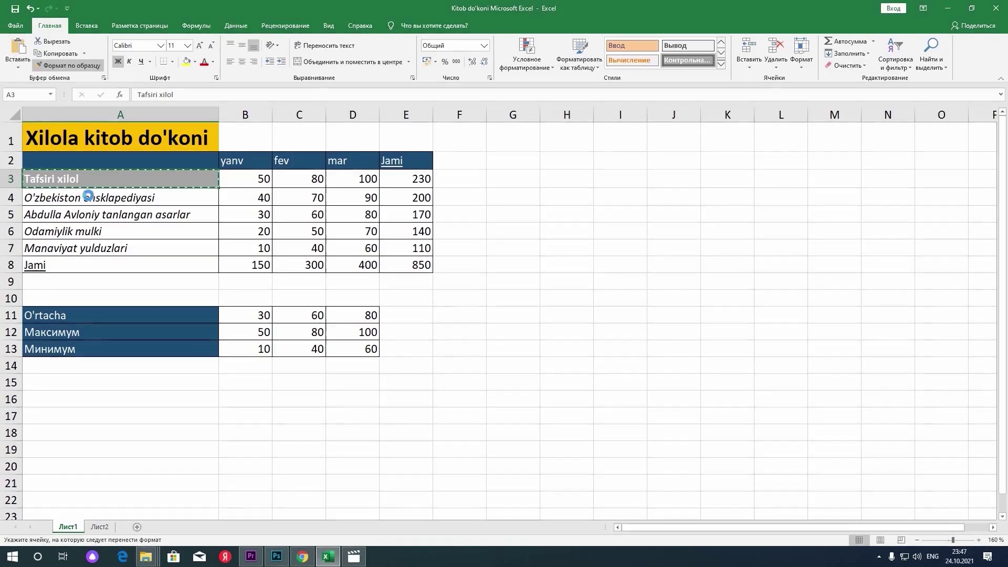
pyautogui.click(85, 201)
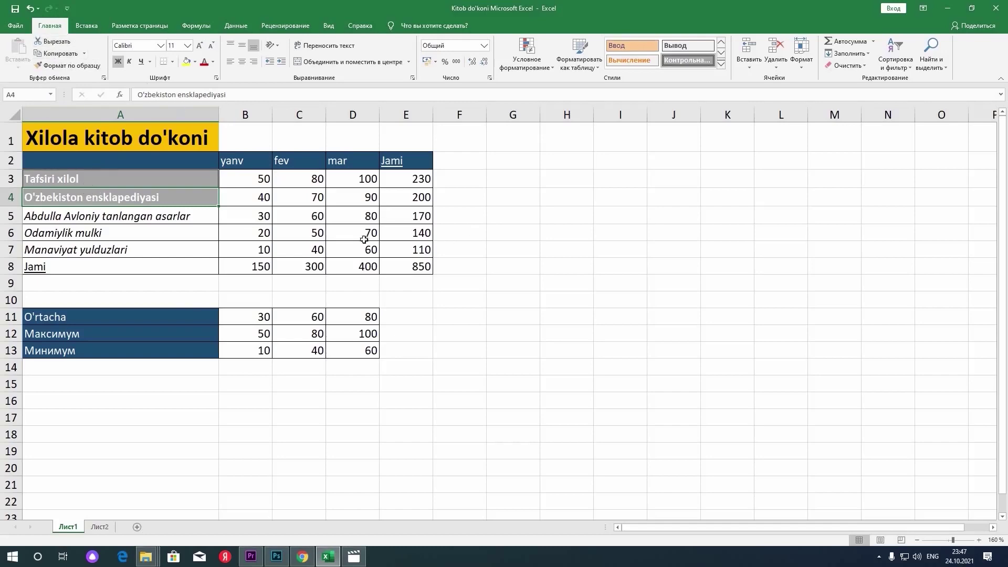
# - Copy the formatting of A3 onto the book title in A5 with Format Painter
pyautogui.click(85, 178)
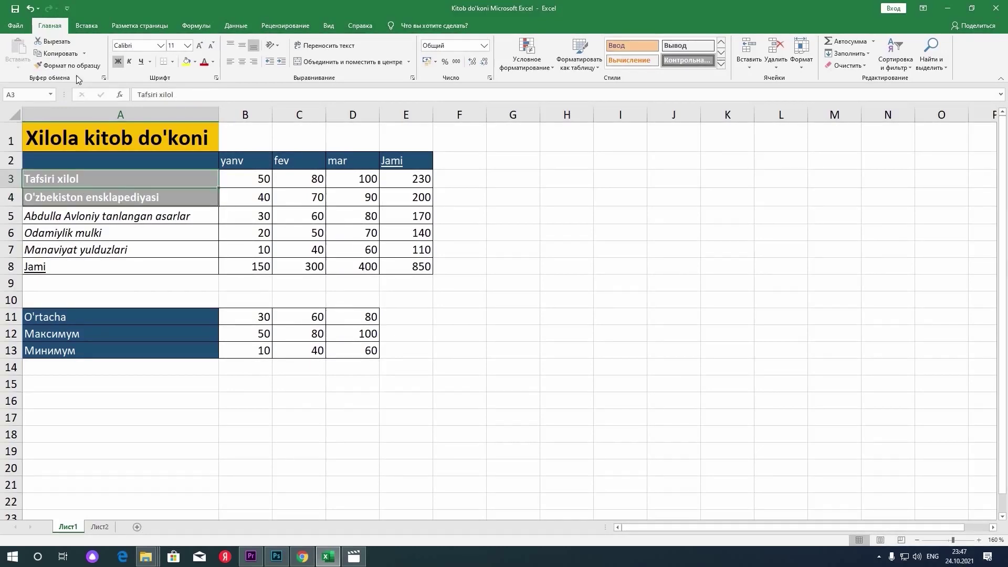
pyautogui.click(66, 67)
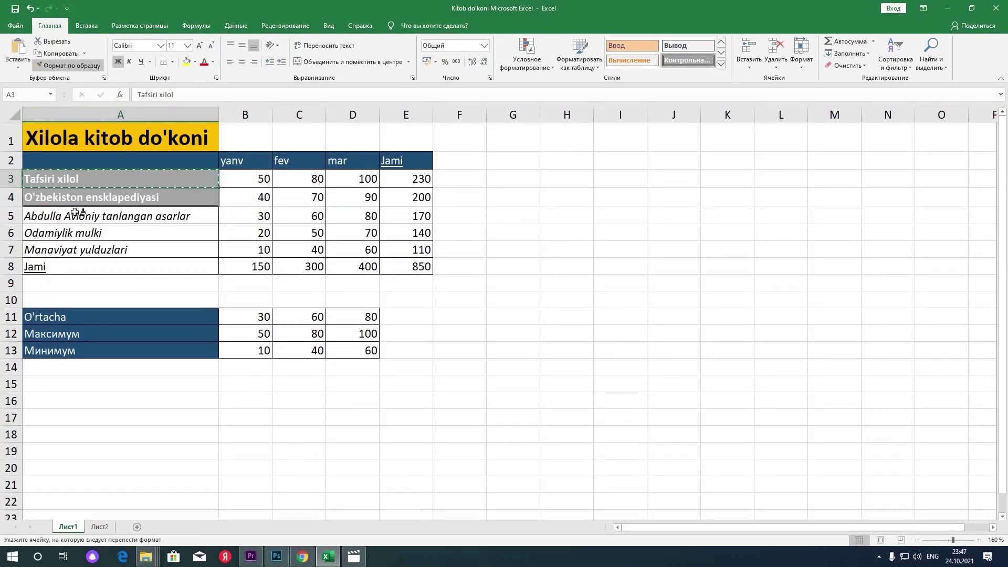
pyautogui.click(125, 215)
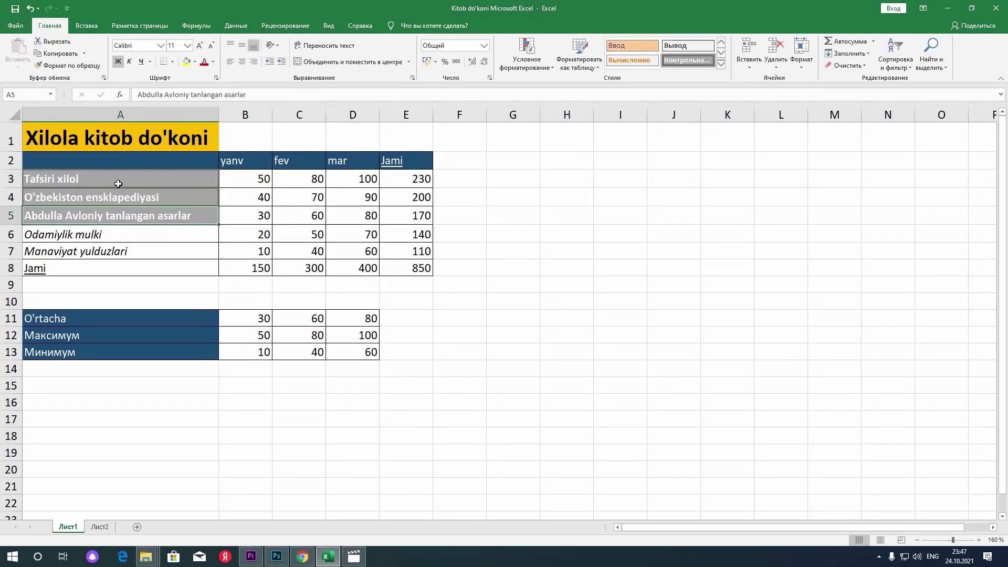
# - Lock Format Painter on A3's formatting for repeated use and apply it to the book titles down to A7
pyautogui.click(70, 178)
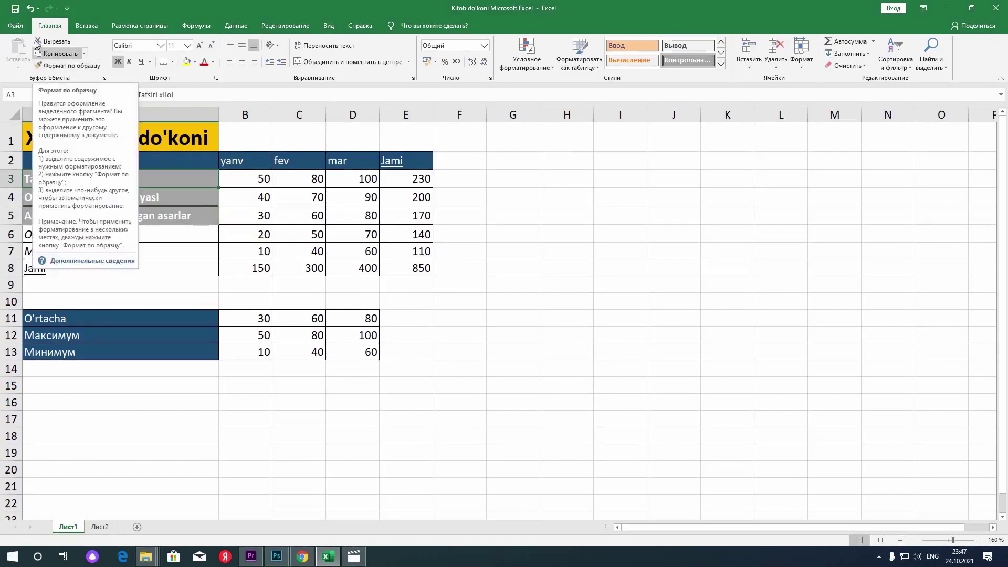
pyautogui.click(61, 65)
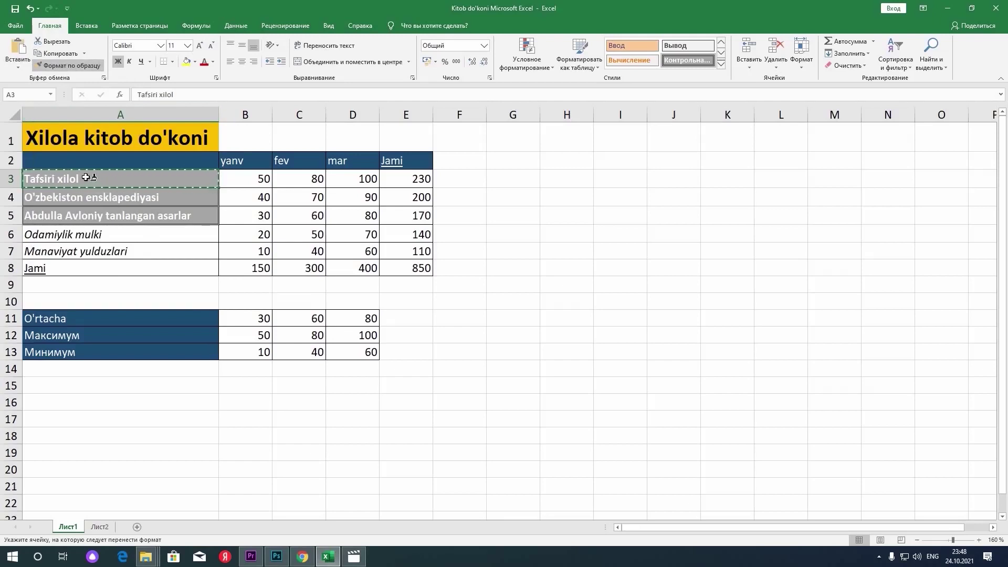
pyautogui.moveTo(87, 202); pyautogui.dragTo(84, 252)
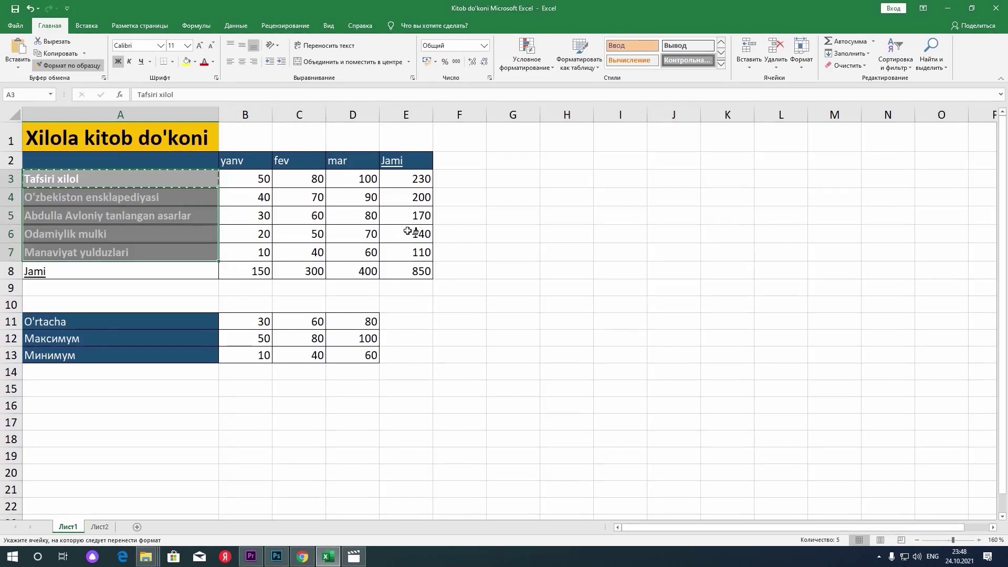
# - Paint the same formatting onto cells in columns D and E, G4:H10, I3:K10, M4:M9, H14:L15 and D15:E19, ending Format Painter
pyautogui.moveTo(402, 268)
pyautogui.mouseDown()
pyautogui.moveTo(401, 198)
pyautogui.moveTo(362, 252)
pyautogui.mouseUp()
pyautogui.moveTo(566, 197); pyautogui.dragTo(531, 313)
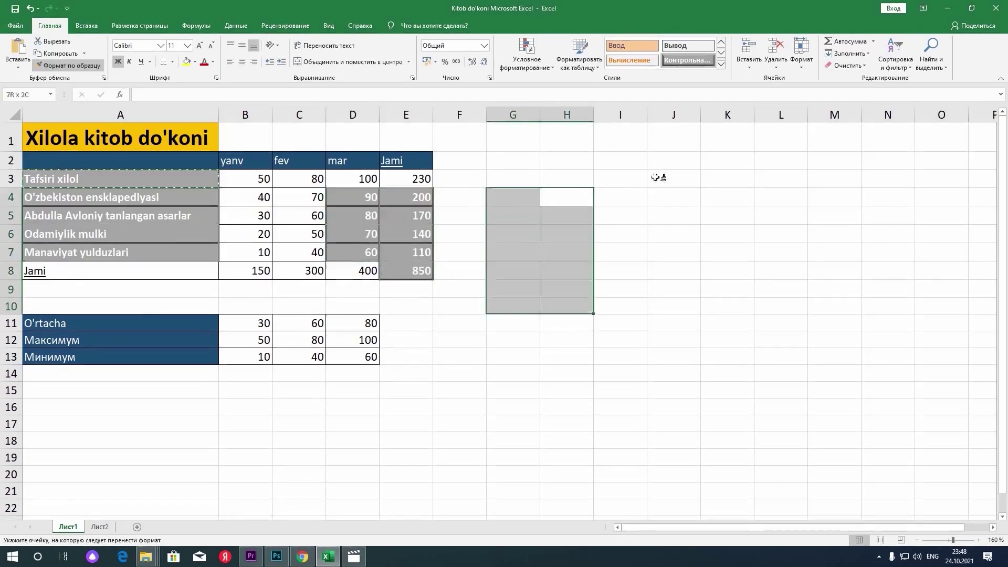
pyautogui.moveTo(720, 173); pyautogui.dragTo(638, 310)
pyautogui.moveTo(838, 199); pyautogui.dragTo(829, 291)
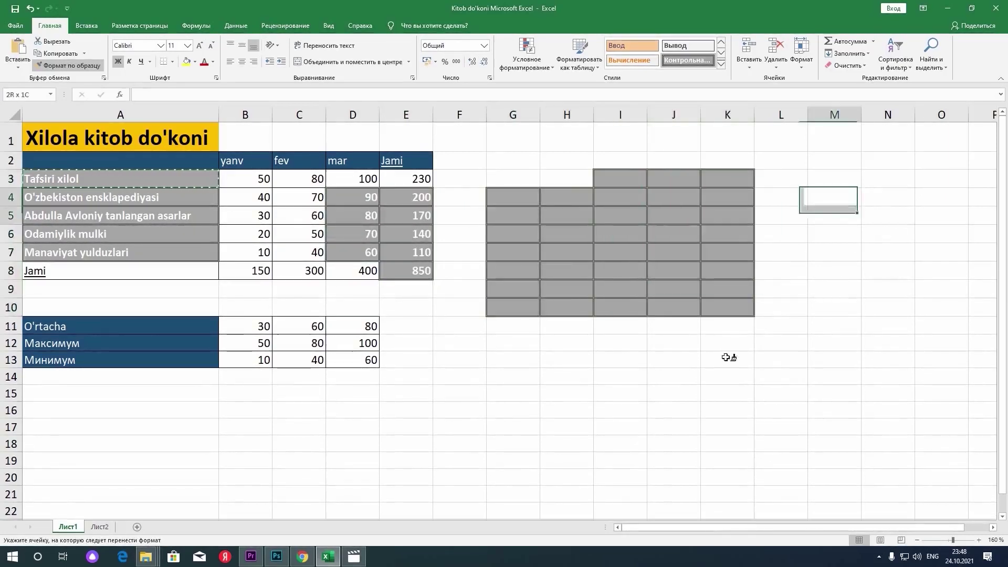
pyautogui.moveTo(582, 388); pyautogui.dragTo(797, 379)
pyautogui.moveTo(415, 395)
pyautogui.mouseDown()
pyautogui.moveTo(357, 433)
pyautogui.moveTo(356, 469)
pyautogui.mouseUp()
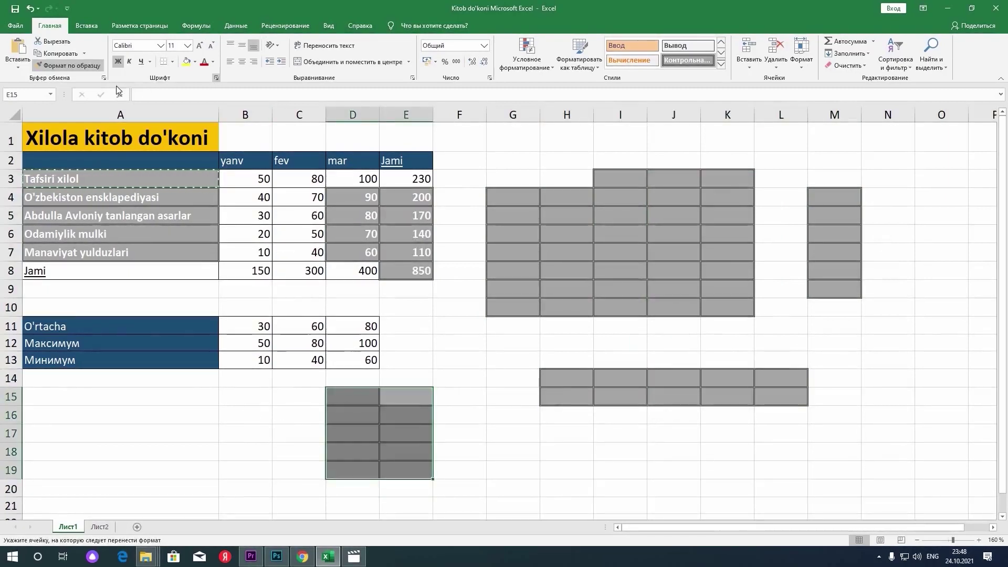
pyautogui.click(73, 64)
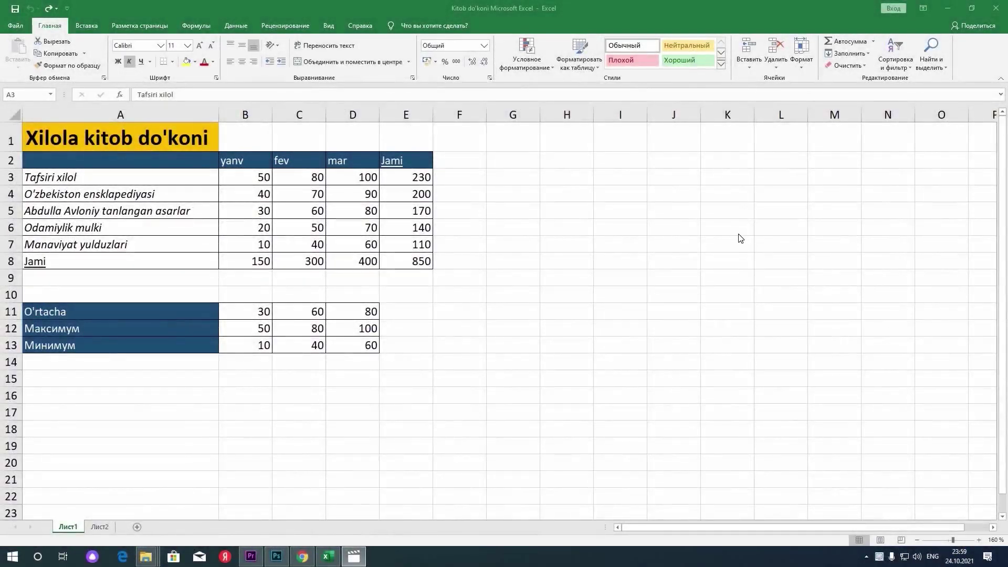
# - Enlarge title cell A1 by making row 1 much taller and column A wider
pyautogui.click(978, 540)
pyautogui.click(978, 540)
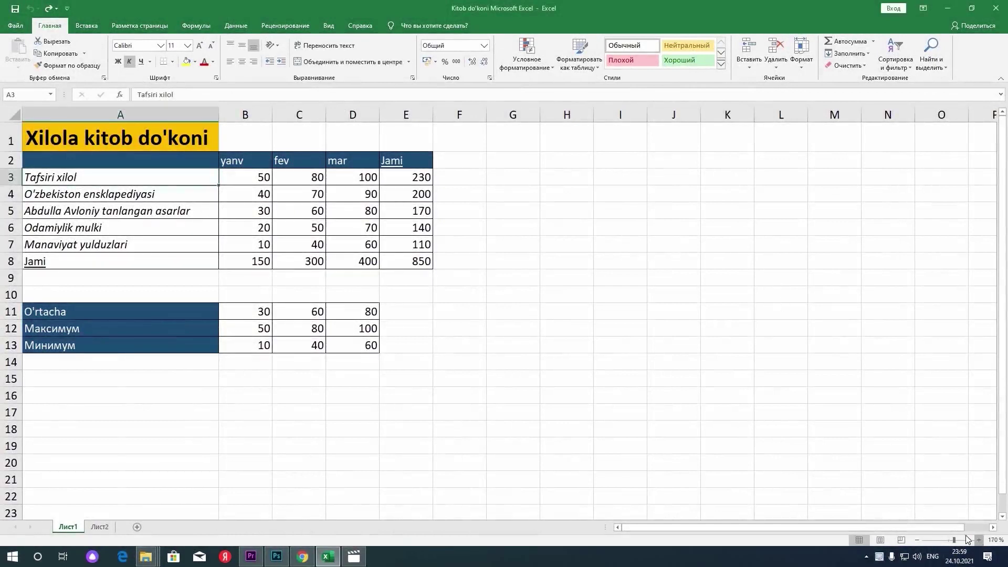
pyautogui.click(563, 417)
pyautogui.click(562, 430)
pyautogui.click(443, 390)
pyautogui.click(540, 427)
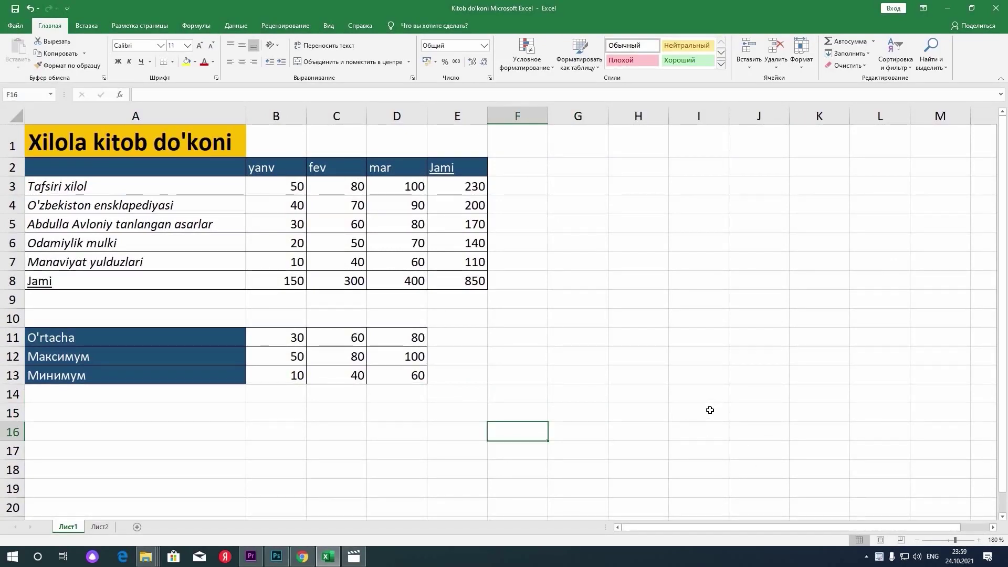
pyautogui.click(210, 143)
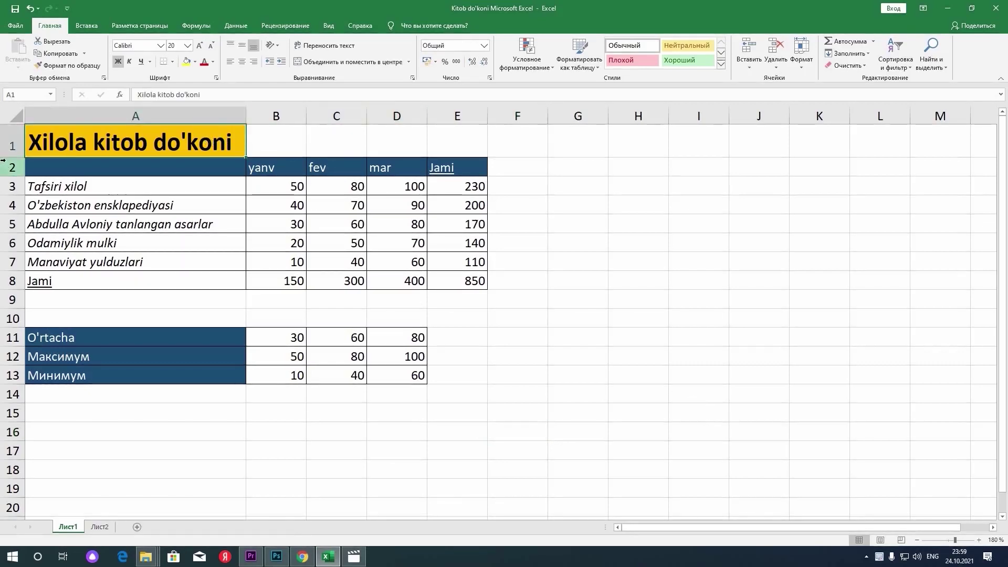
pyautogui.moveTo(11, 200); pyautogui.dragTo(11, 199)
pyautogui.moveTo(281, 117); pyautogui.dragTo(315, 117)
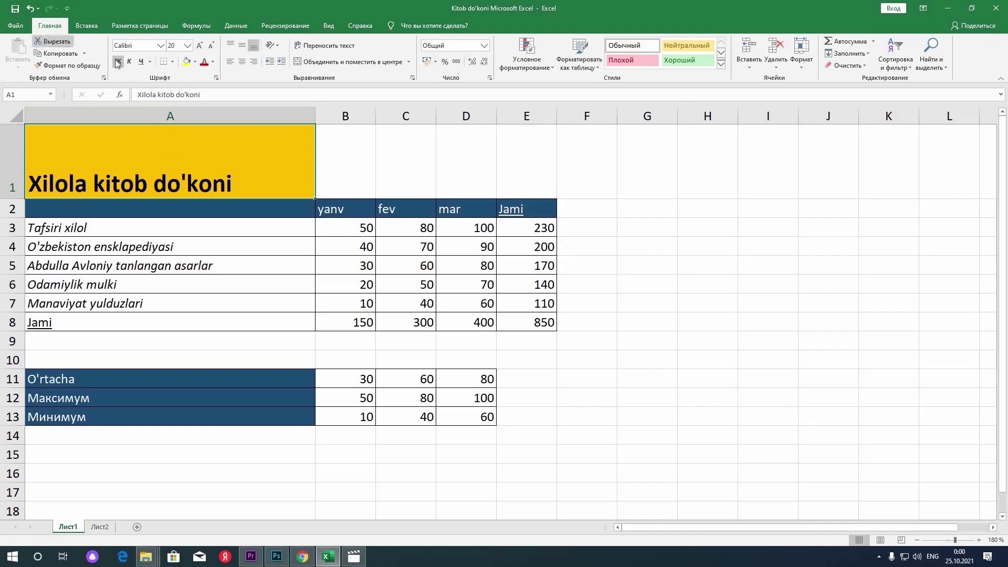
# - Centre the title text in A1 both horizontally and vertically
pyautogui.click(238, 65)
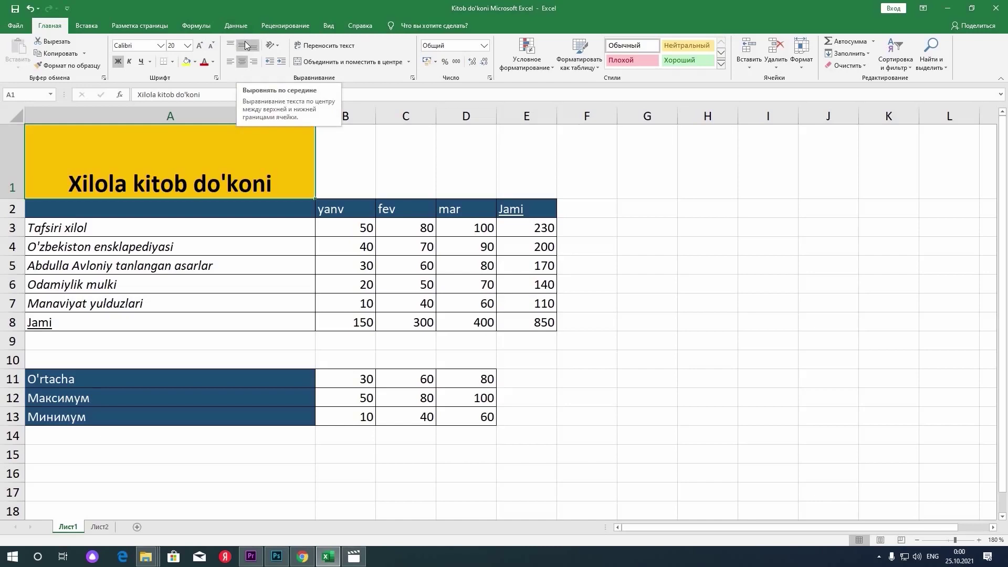
pyautogui.click(244, 46)
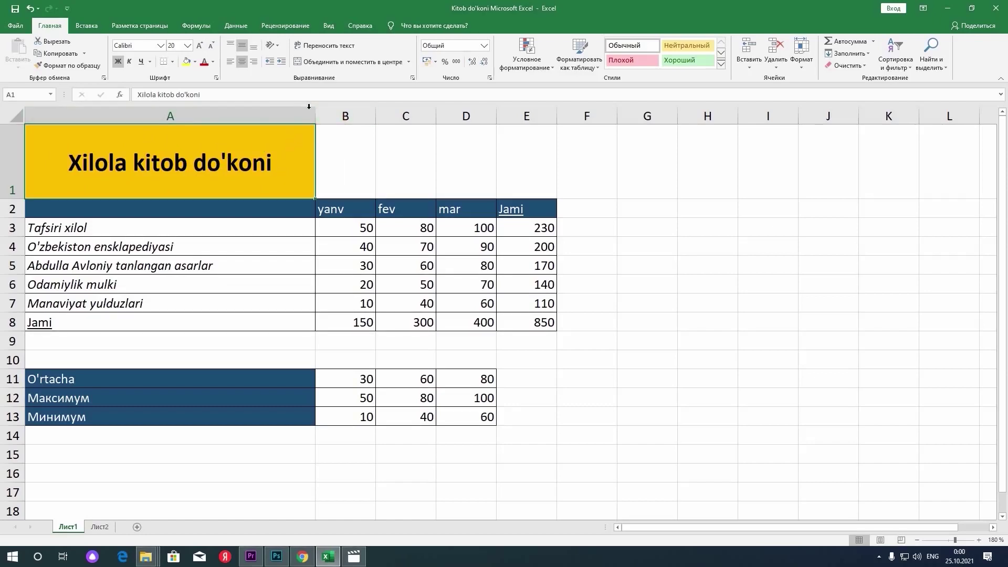
# - Try right, left and bottom alignment on the A1 title, then restore its horizontal and vertical centring
pyautogui.click(255, 63)
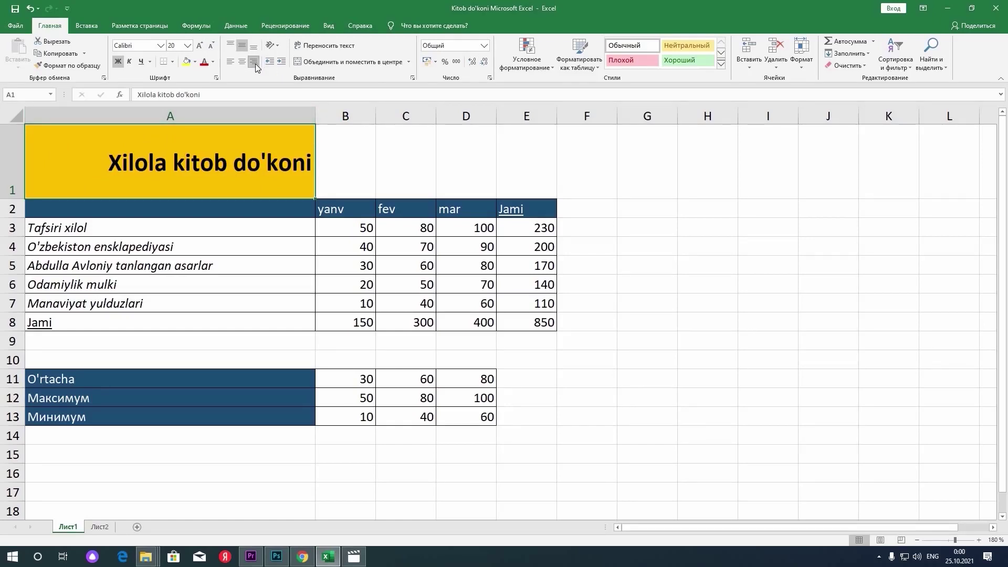
pyautogui.click(229, 63)
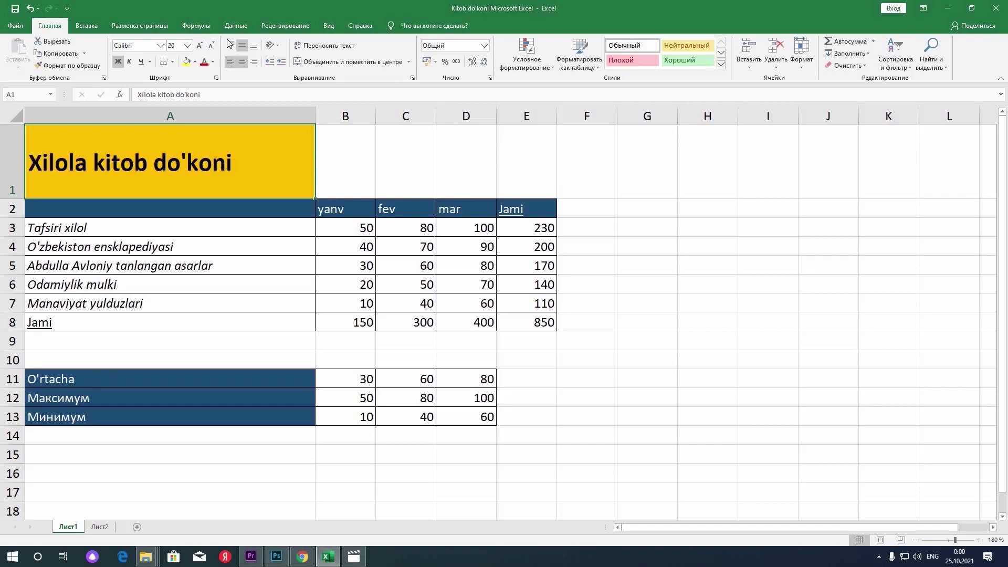
pyautogui.click(253, 46)
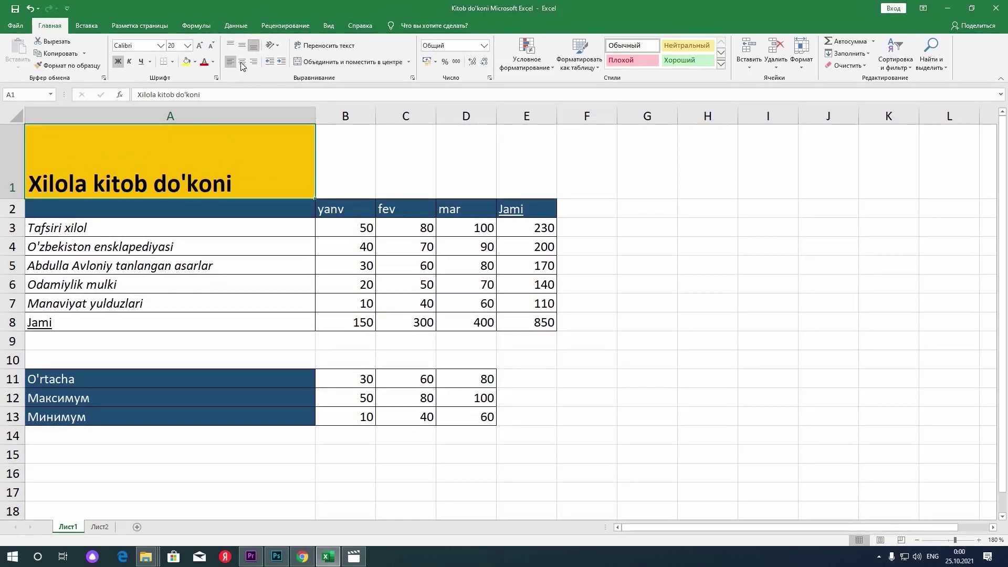
pyautogui.click(243, 61)
pyautogui.click(242, 45)
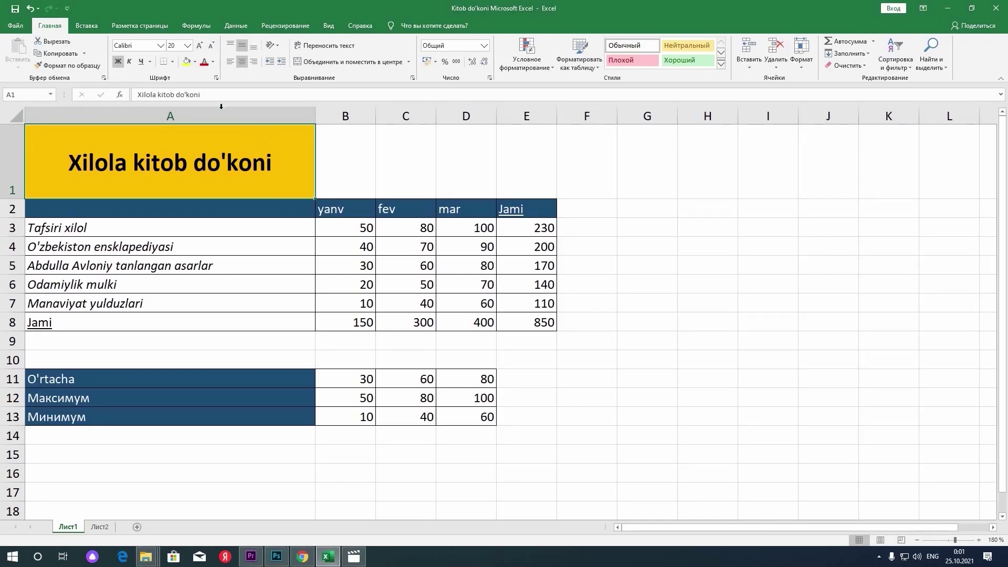
# - Try the angled counterclockwise orientation and the vertical text orientation on the title in A1
pyautogui.click(277, 46)
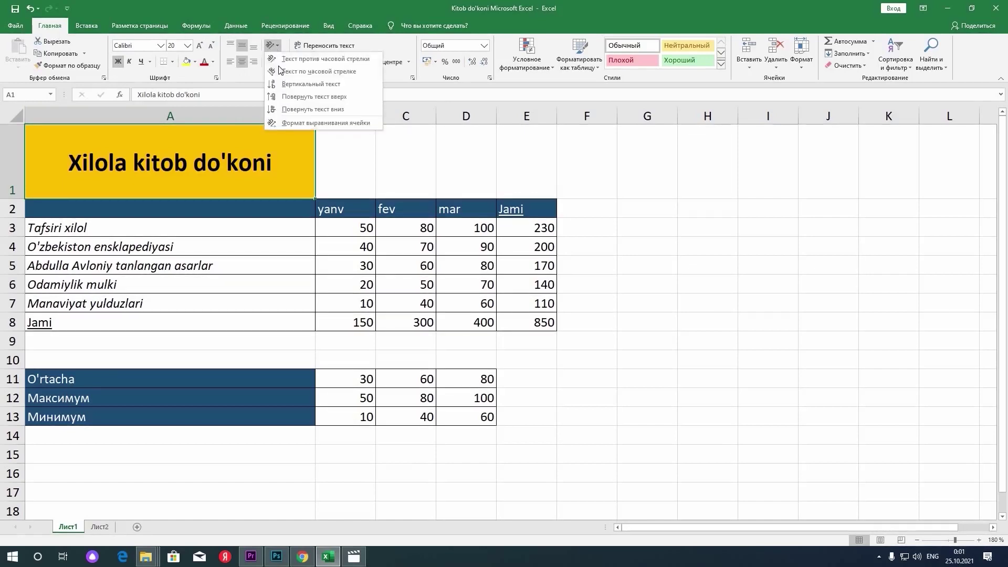
pyautogui.click(294, 59)
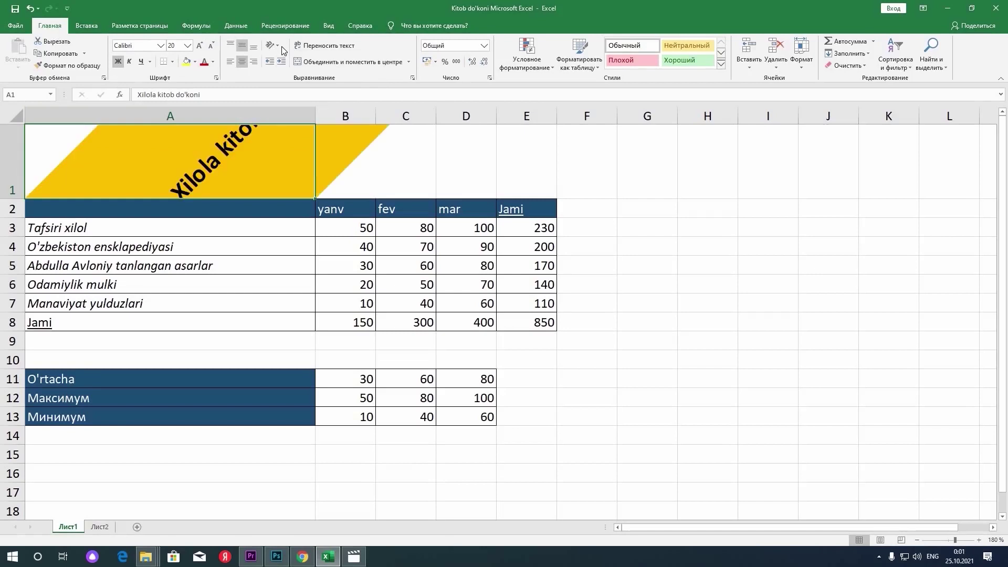
pyautogui.click(281, 48)
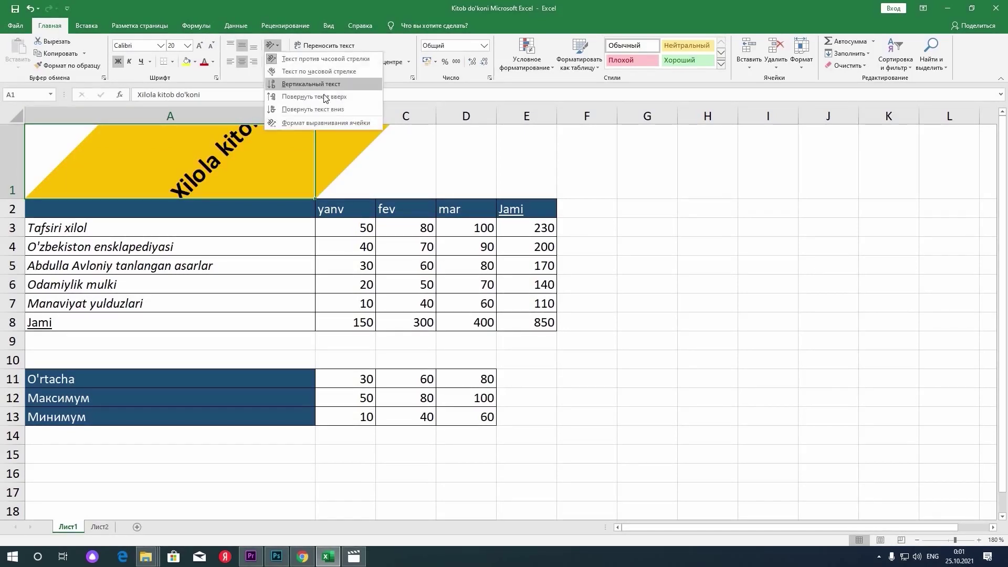
pyautogui.click(321, 91)
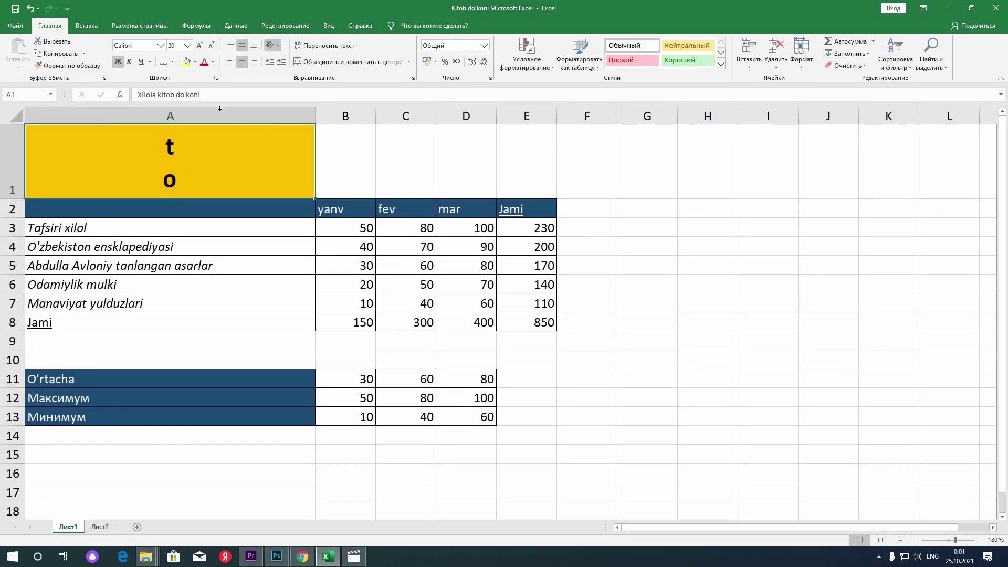
# - Rotate the A1 title text up and reduce the height of row 1 slightly
pyautogui.click(281, 49)
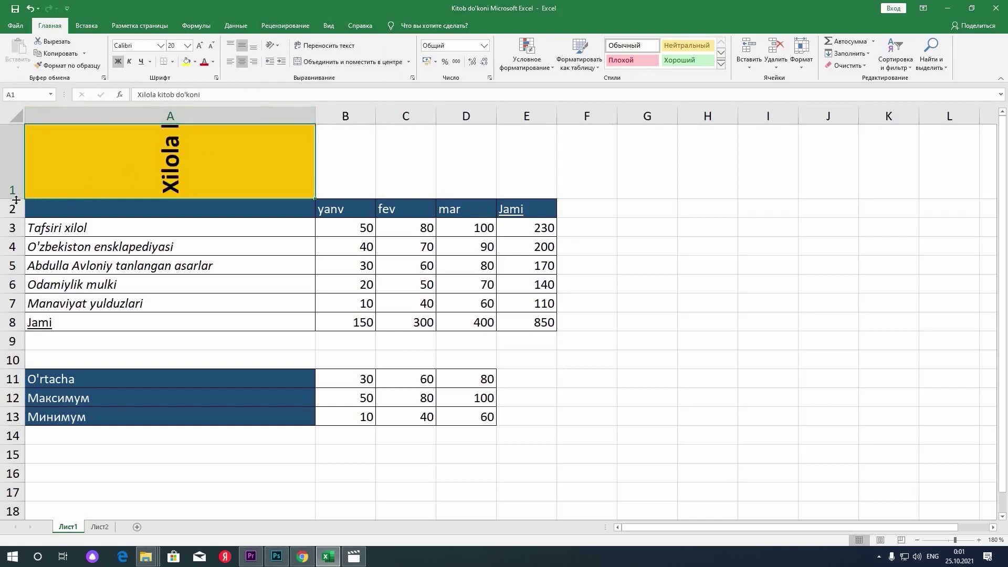
pyautogui.moveTo(17, 197)
pyautogui.mouseDown()
pyautogui.moveTo(32, 348)
pyautogui.moveTo(19, 326)
pyautogui.moveTo(23, 191)
pyautogui.mouseUp()
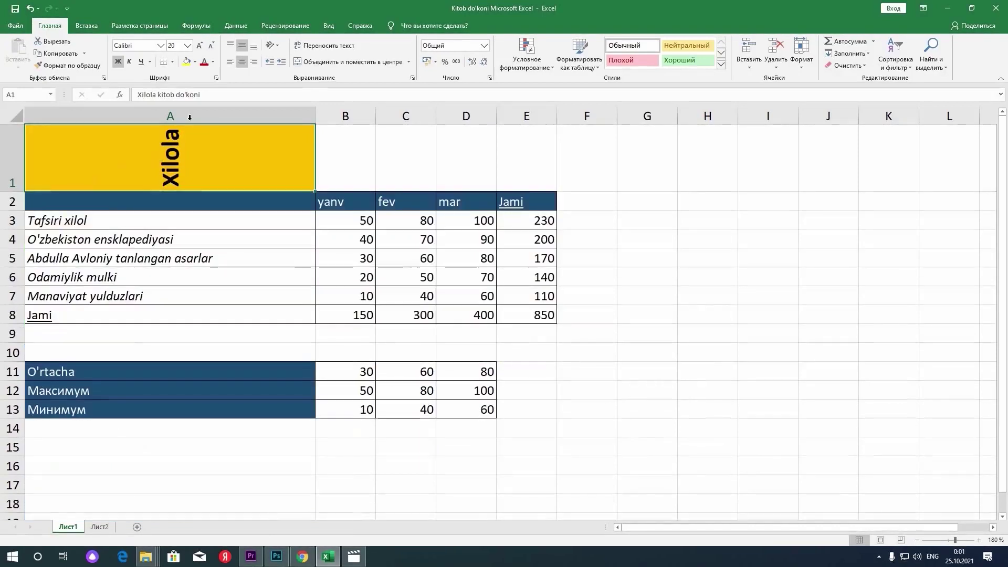
# - Apply the angled counterclockwise orientation to the title in A1 and examine its settings in the cell alignment dialog
pyautogui.click(272, 45)
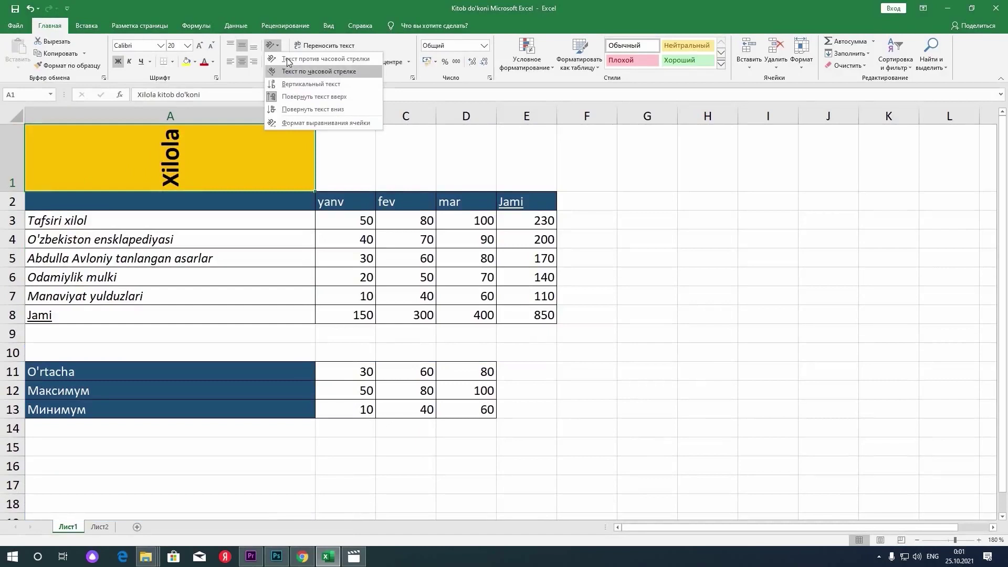
pyautogui.click(278, 56)
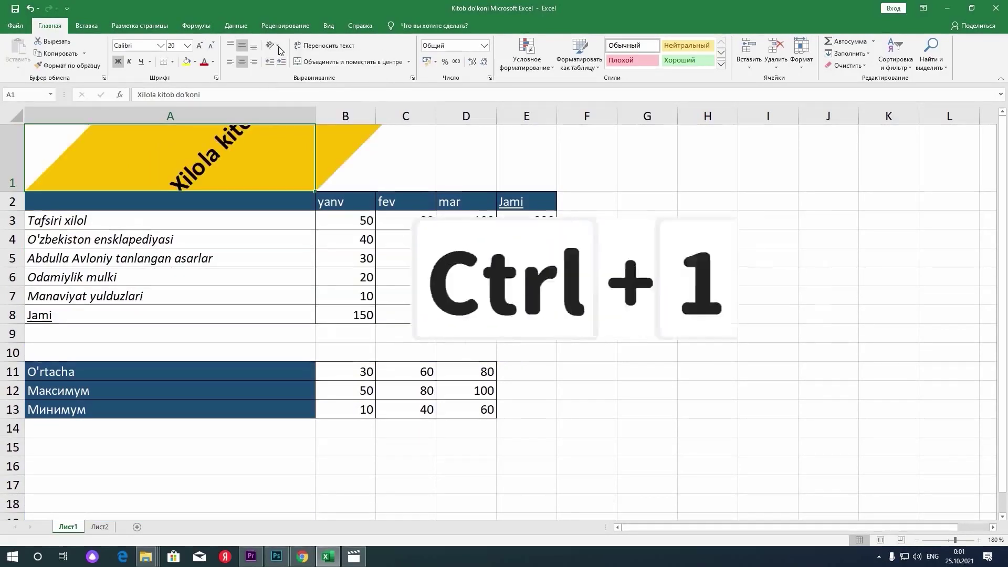
pyautogui.click(273, 46)
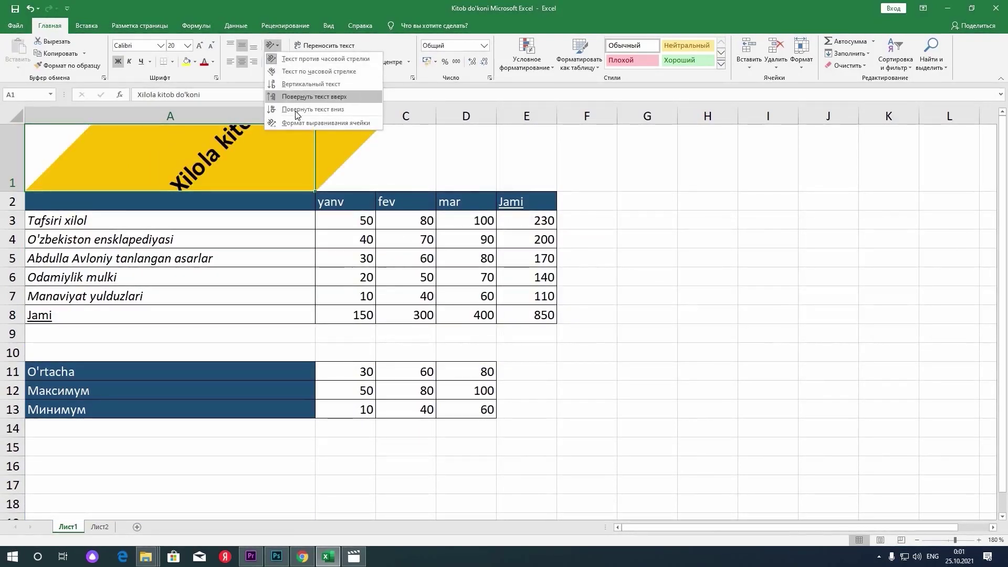
pyautogui.click(269, 46)
pyautogui.click(270, 46)
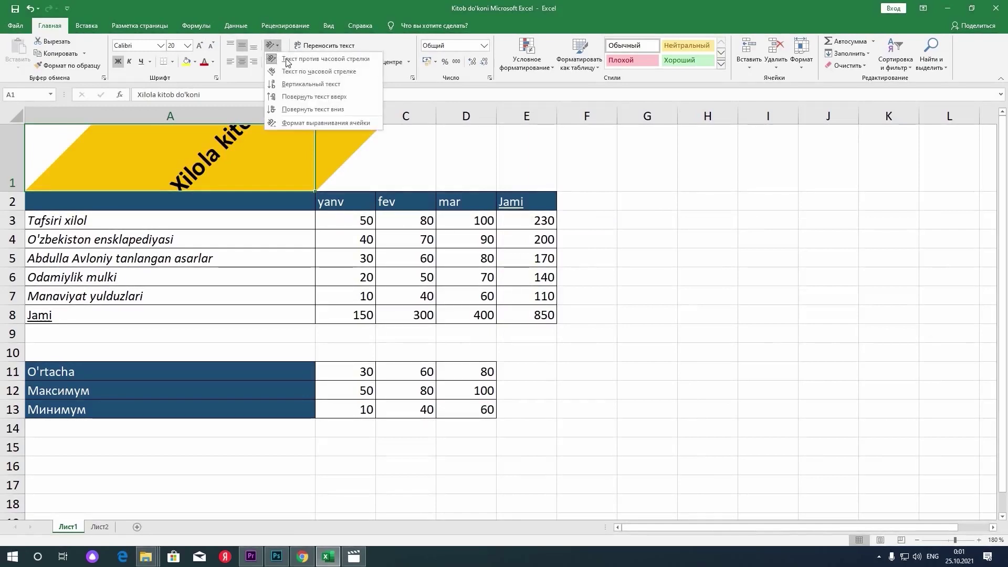
pyautogui.click(294, 122)
pyautogui.click(736, 174)
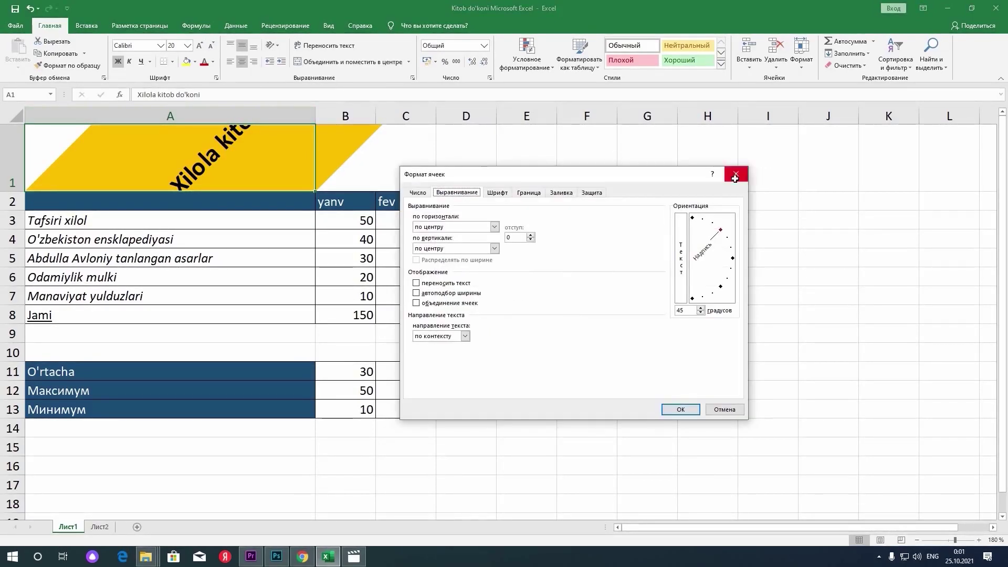
# - Turn off the angled counterclockwise orientation of the A1 title to return the text to horizontal
pyautogui.click(273, 45)
pyautogui.click(273, 45)
pyautogui.click(273, 45)
pyautogui.click(275, 53)
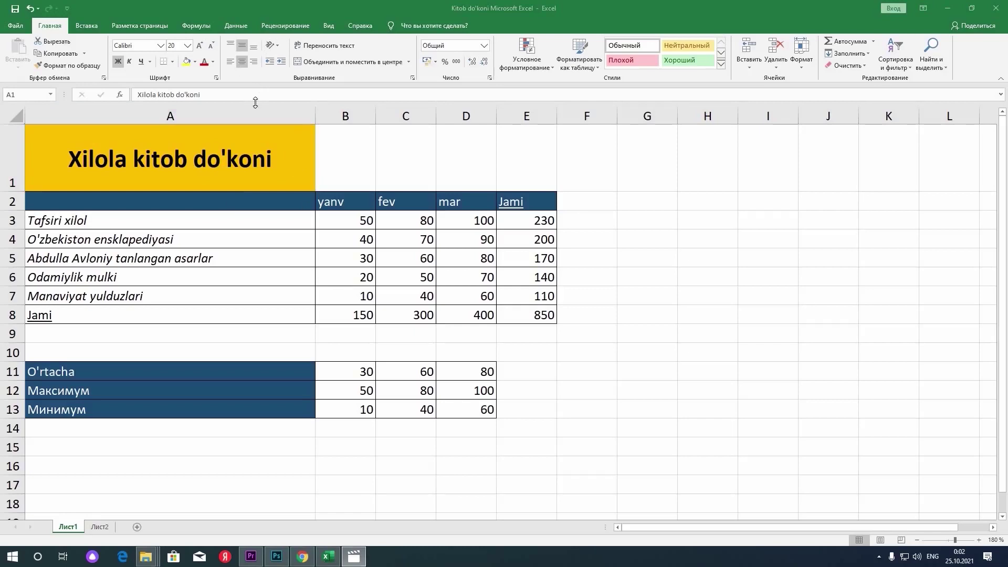
# - Try a 62-degree text orientation on the A1 title through the Format Cells alignment settings, then undo it
pyautogui.click(261, 144)
pyautogui.hotkey('ctrl', '1')
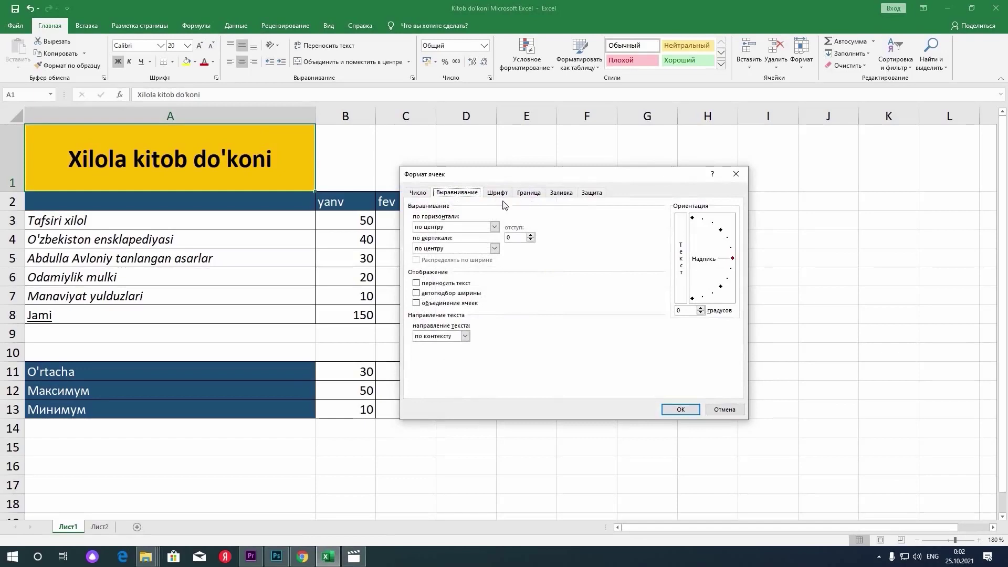
pyautogui.click(423, 195)
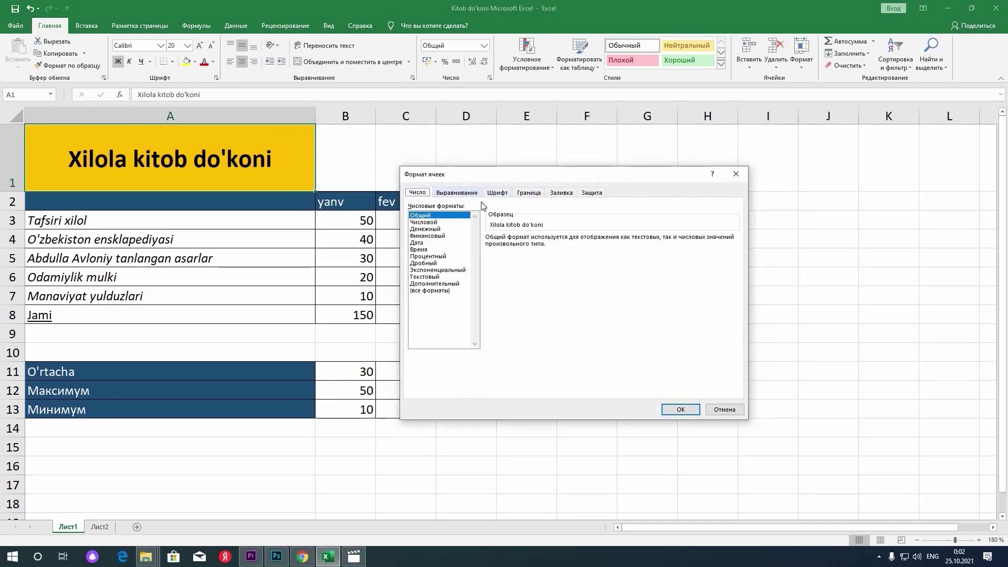
pyautogui.click(466, 193)
pyautogui.moveTo(636, 174); pyautogui.dragTo(675, 157)
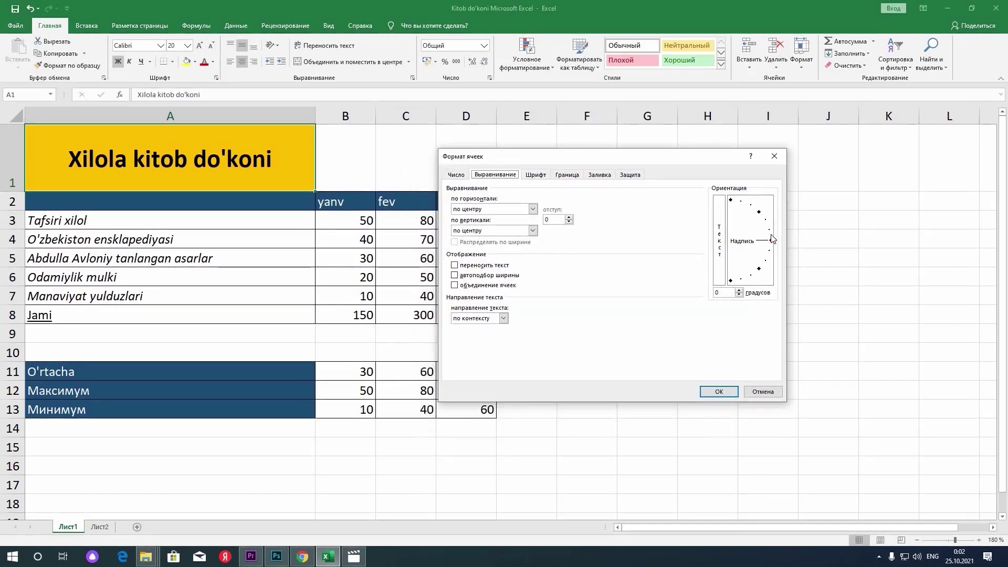
pyautogui.moveTo(772, 239); pyautogui.dragTo(746, 211)
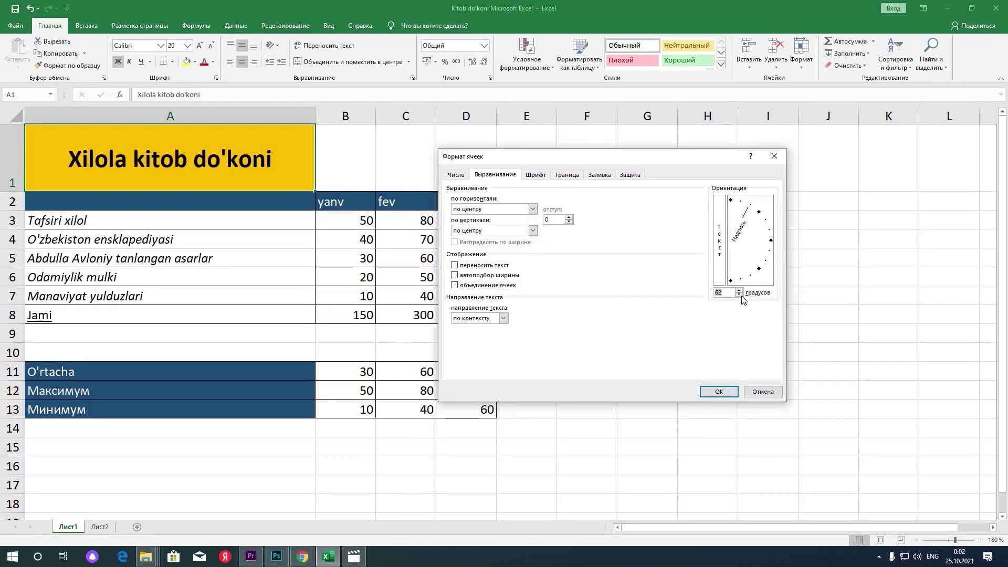
pyautogui.click(718, 389)
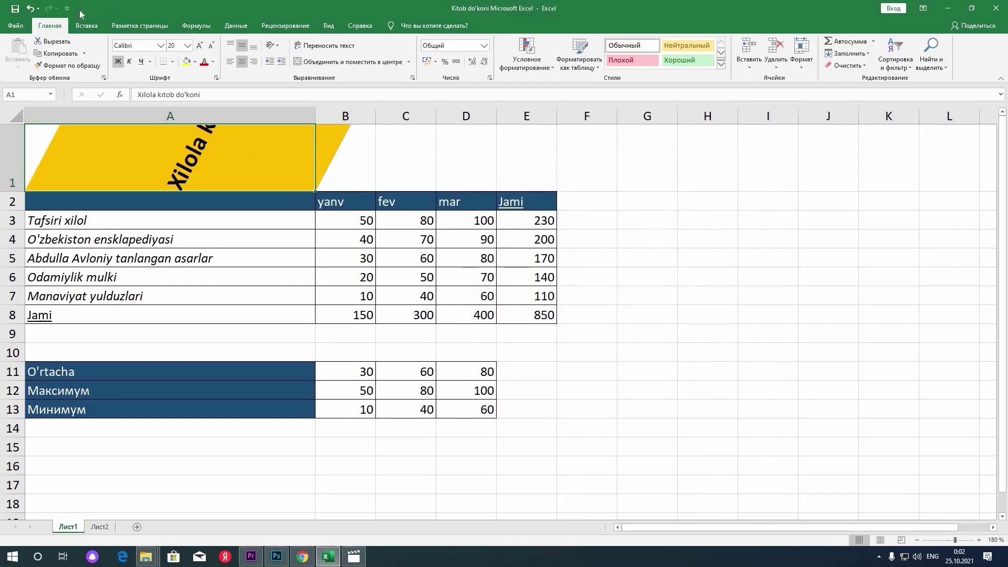
pyautogui.click(30, 8)
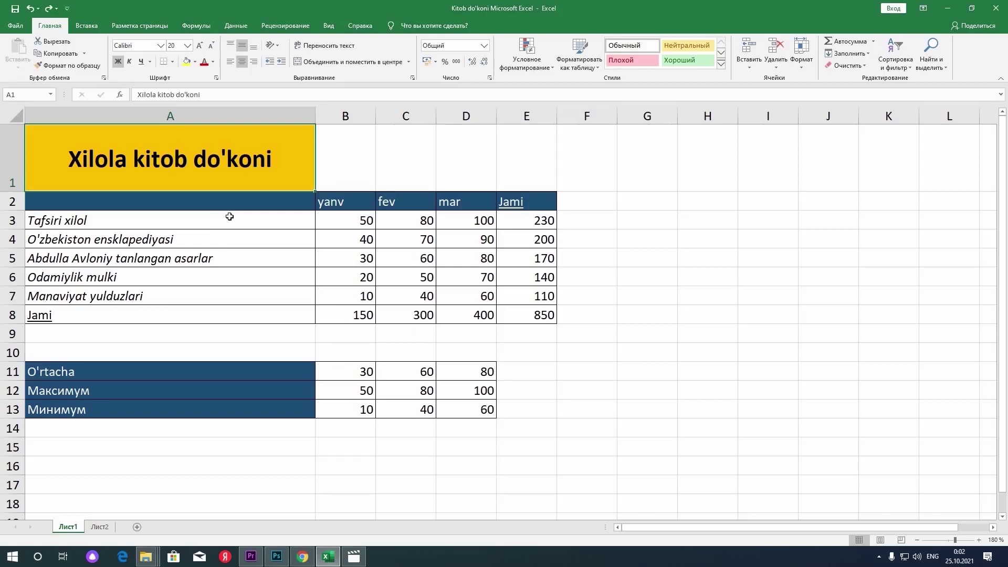
# - AutoFit the height of row 1 and the width of column A
pyautogui.doubleClick(8, 192)
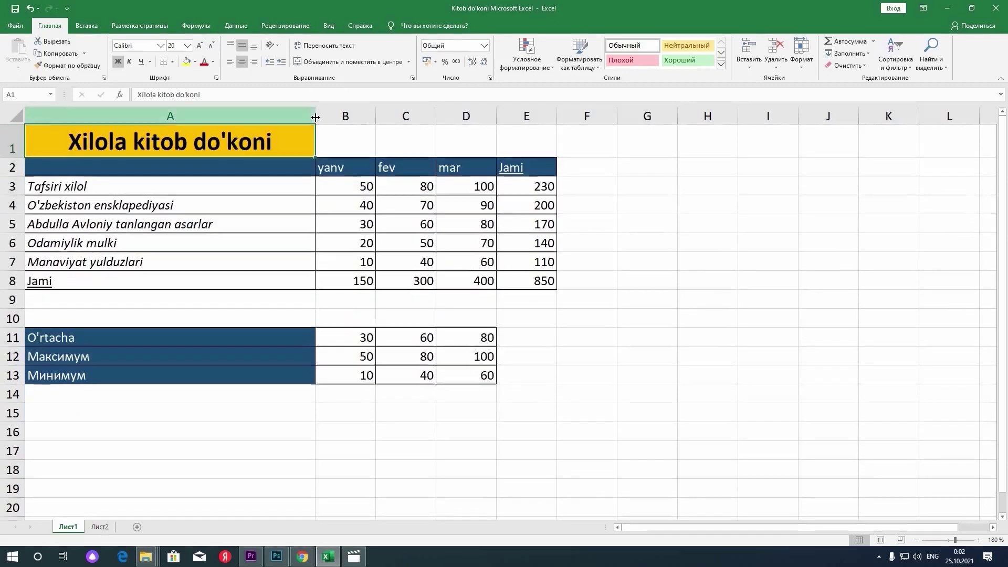
pyautogui.doubleClick(315, 117)
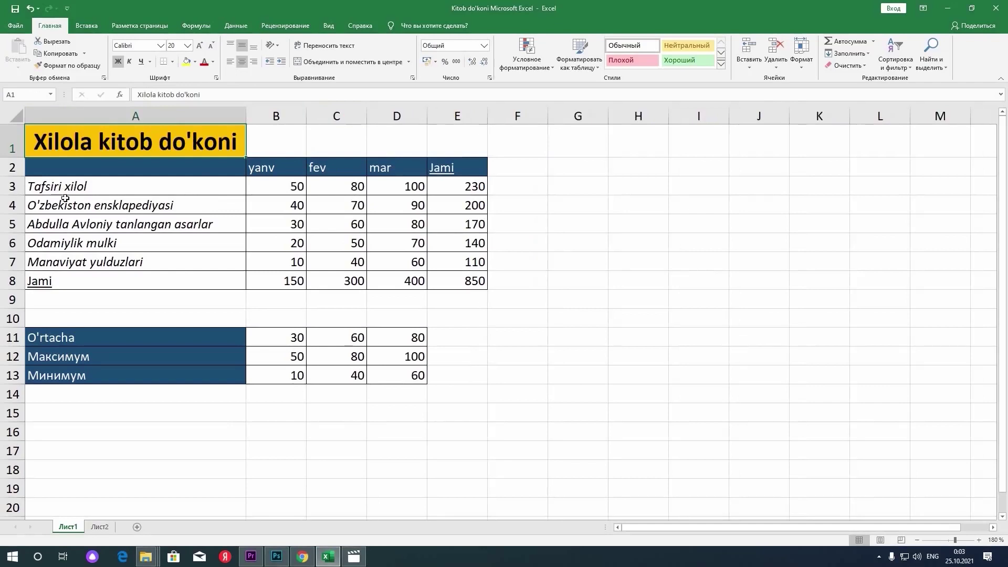
# - Narrow column A until the book title in A5 no longer fits, and turn on text wrapping for A5
pyautogui.click(92, 224)
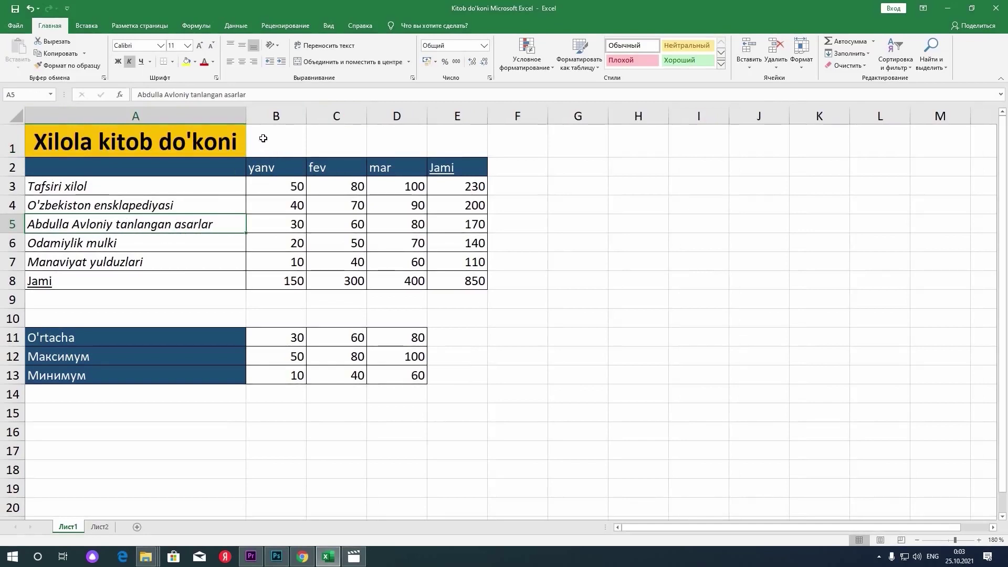
pyautogui.moveTo(245, 117); pyautogui.dragTo(172, 118)
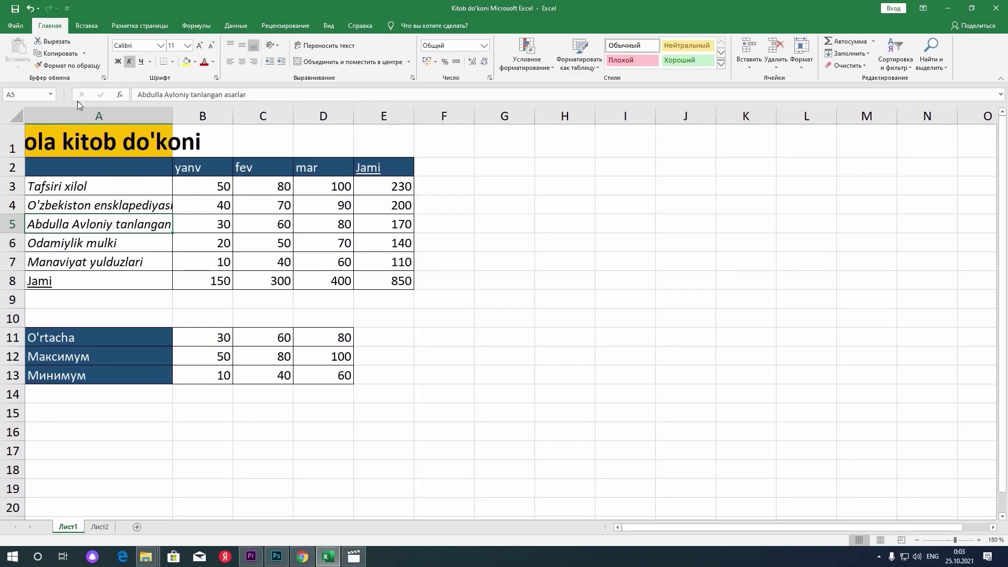
pyautogui.click(316, 47)
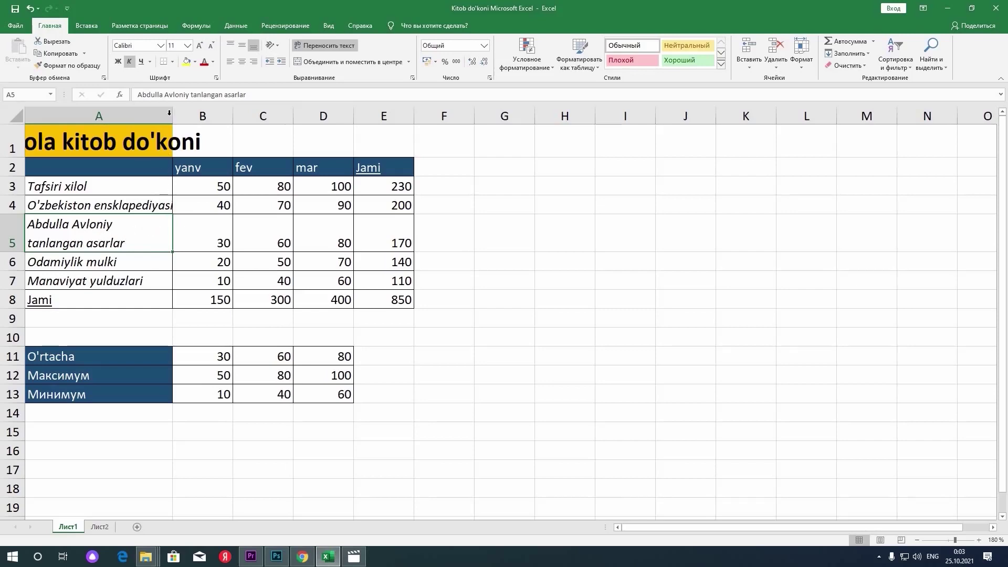
pyautogui.moveTo(164, 115); pyautogui.dragTo(171, 117)
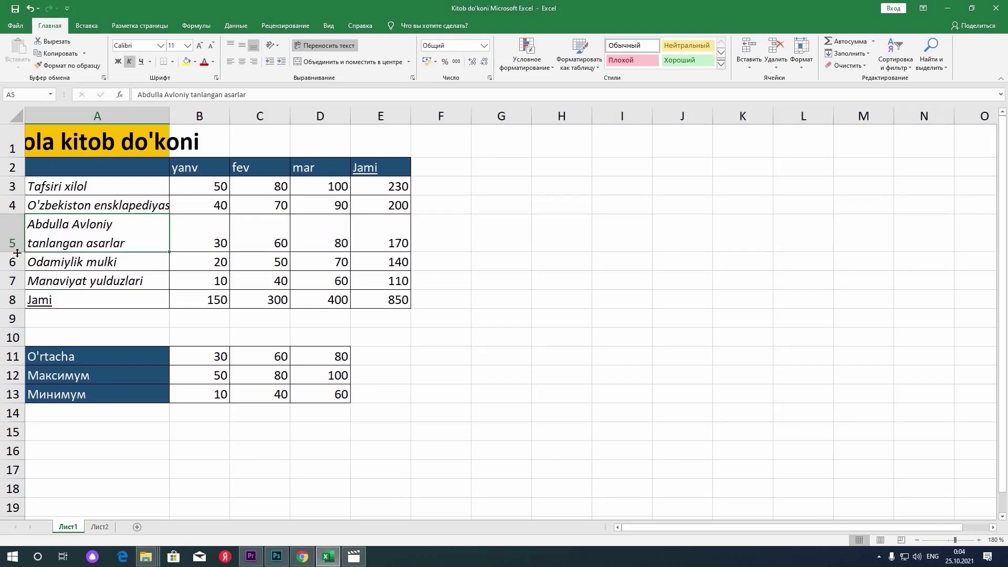
pyautogui.moveTo(16, 253); pyautogui.dragTo(17, 252)
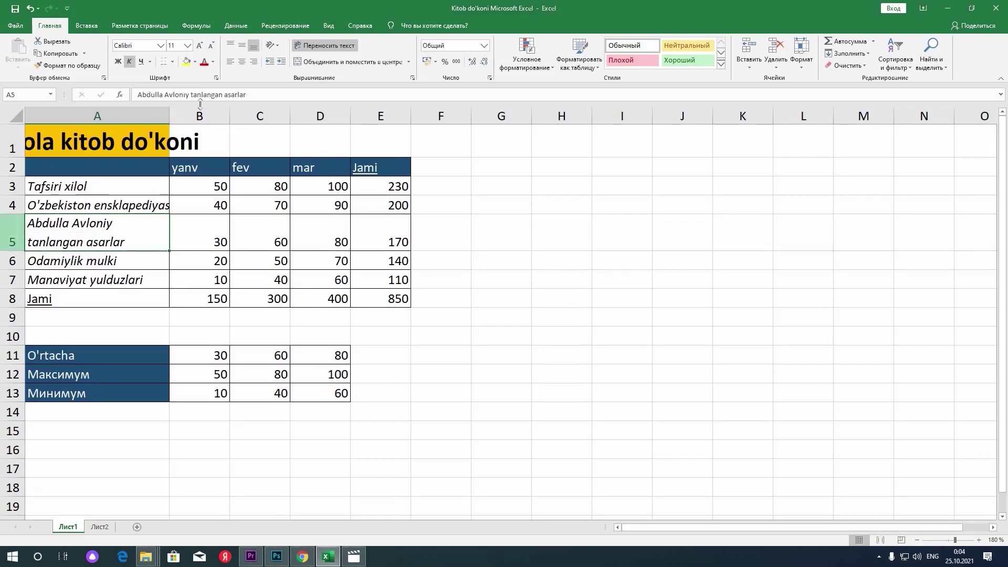
# - AutoFit the width of column A and the height of row 5
pyautogui.doubleClick(172, 112)
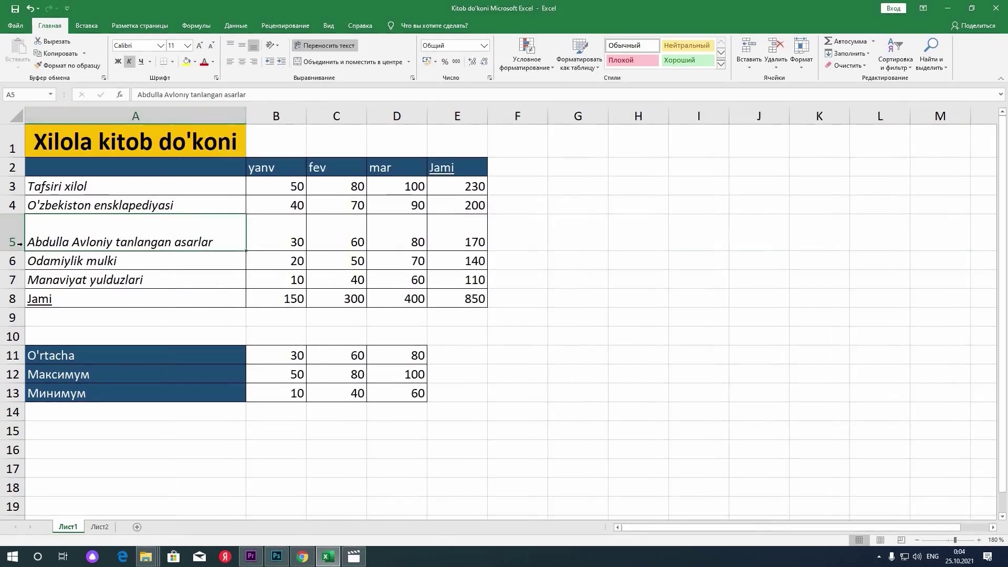
pyautogui.doubleClick(20, 250)
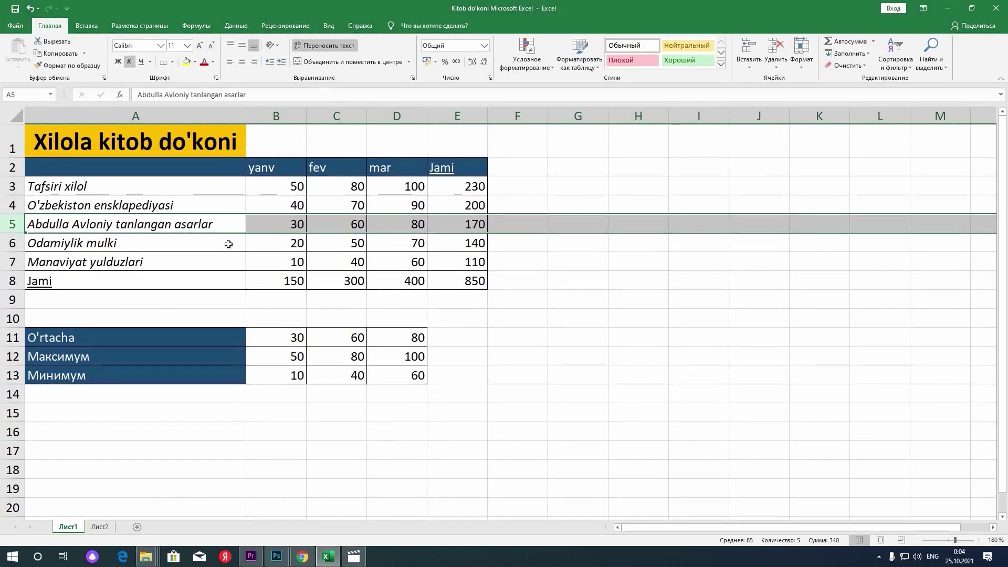
pyautogui.click(223, 228)
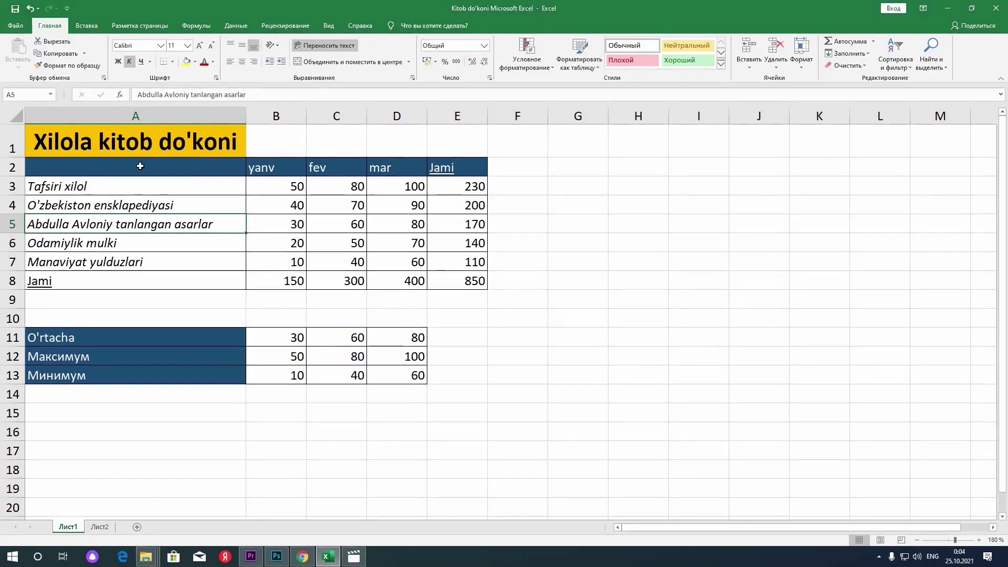
# - Try increasing the indent of the book titles in A4:A7, then decrease it back to the cell edge
pyautogui.moveTo(105, 205); pyautogui.dragTo(108, 261)
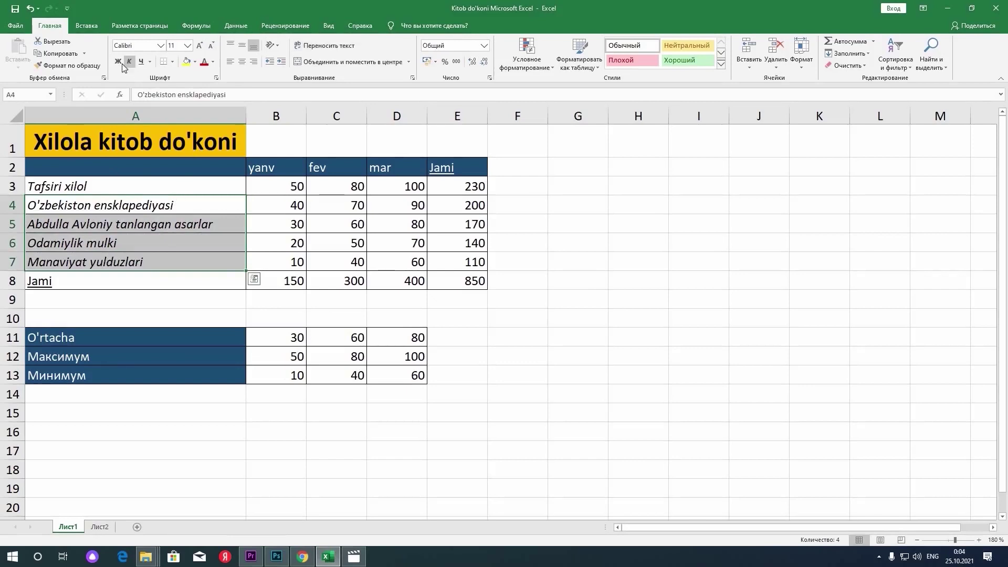
pyautogui.click(284, 63)
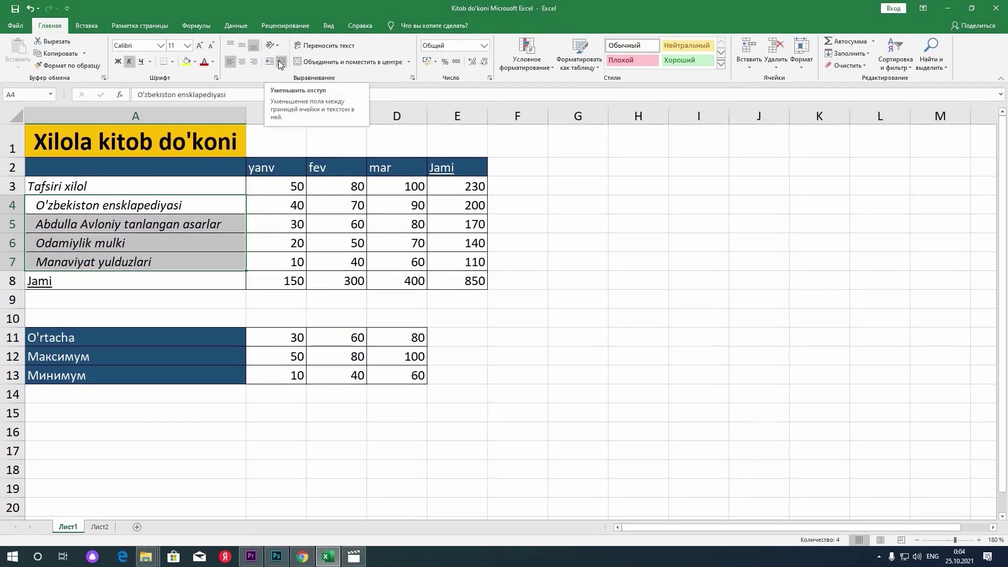
pyautogui.click(278, 63)
pyautogui.click(272, 64)
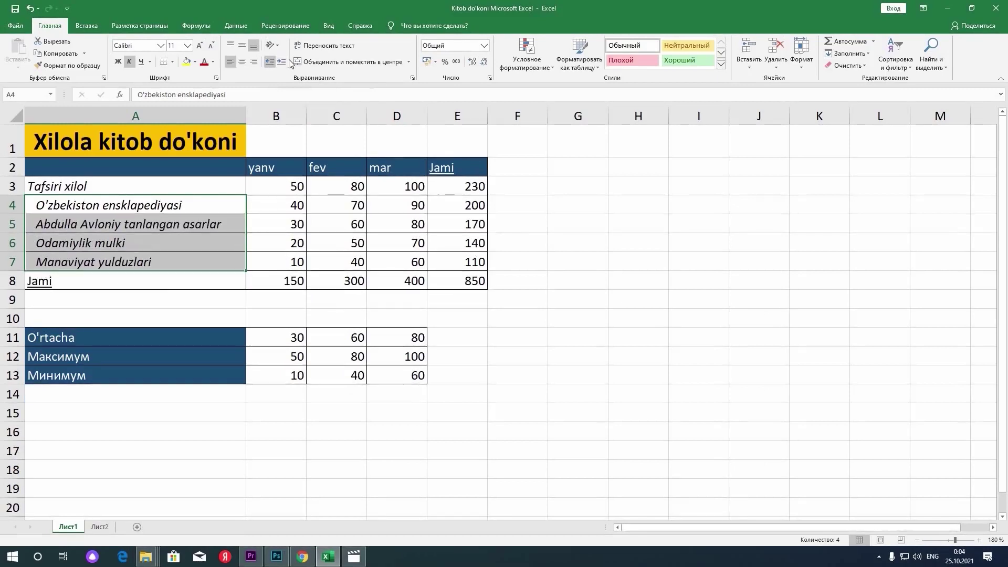
pyautogui.click(272, 63)
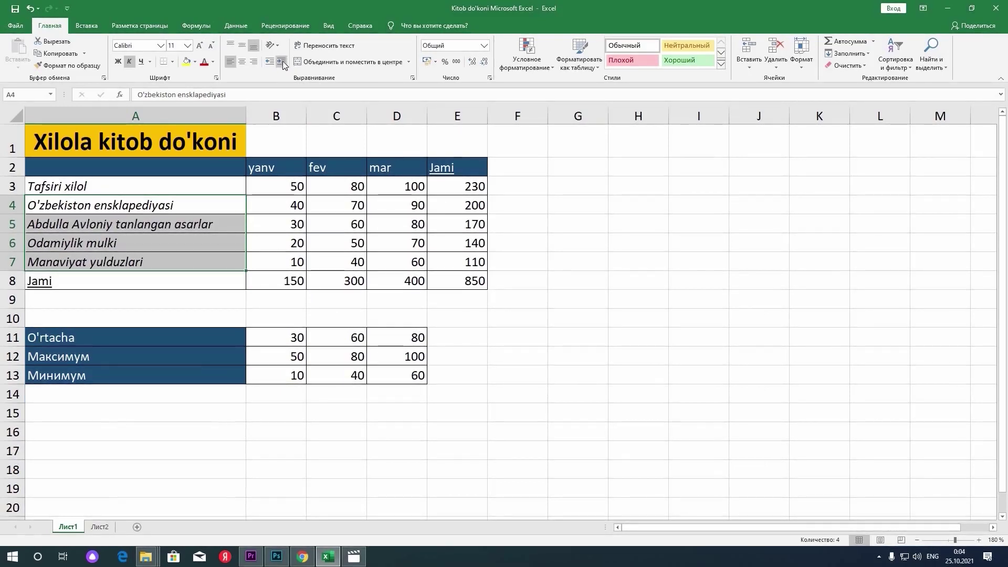
# - Enter the heading "Kitoblar nomi" in cell A2
pyautogui.click(73, 166)
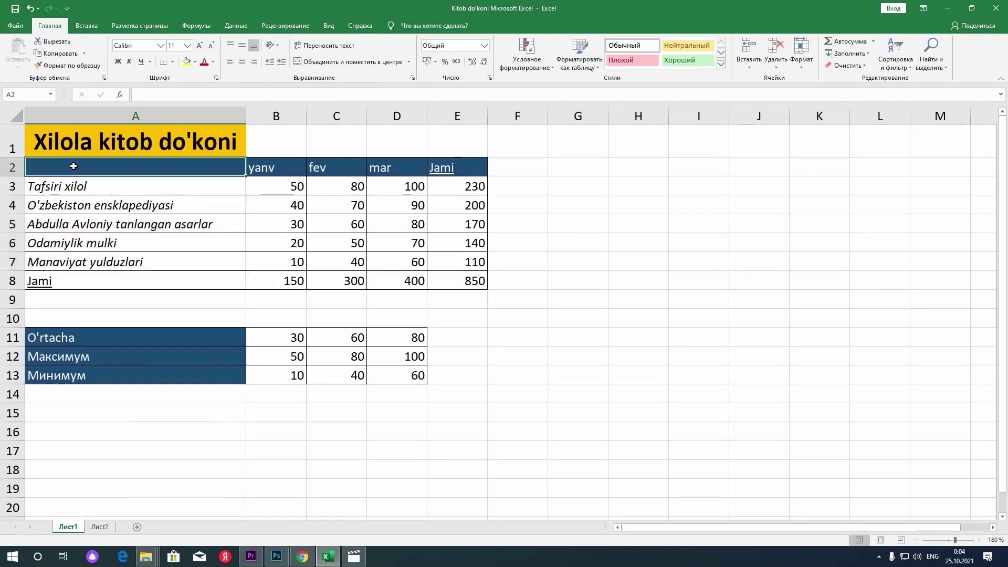
pyautogui.write('Ki')
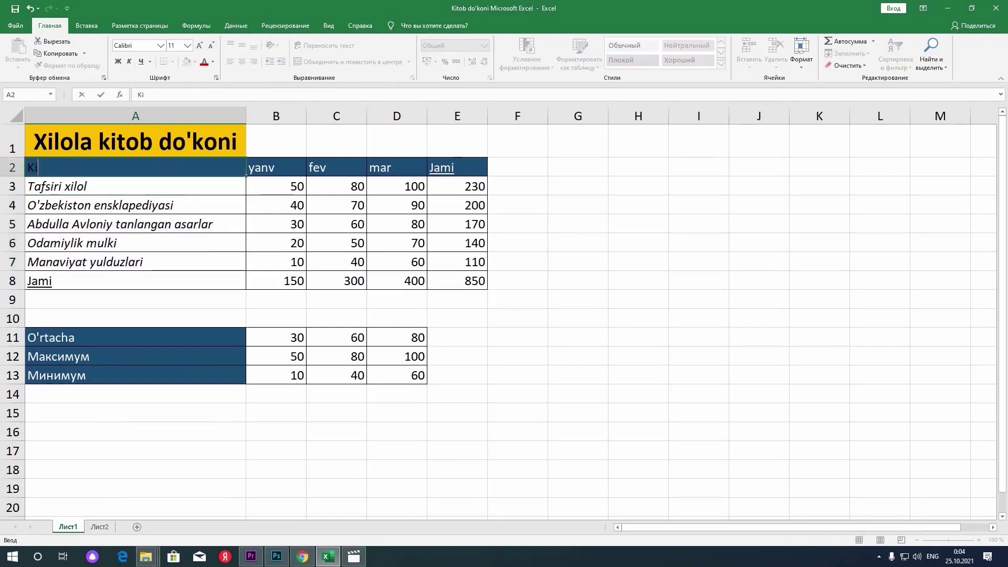
pyautogui.write('toblar')
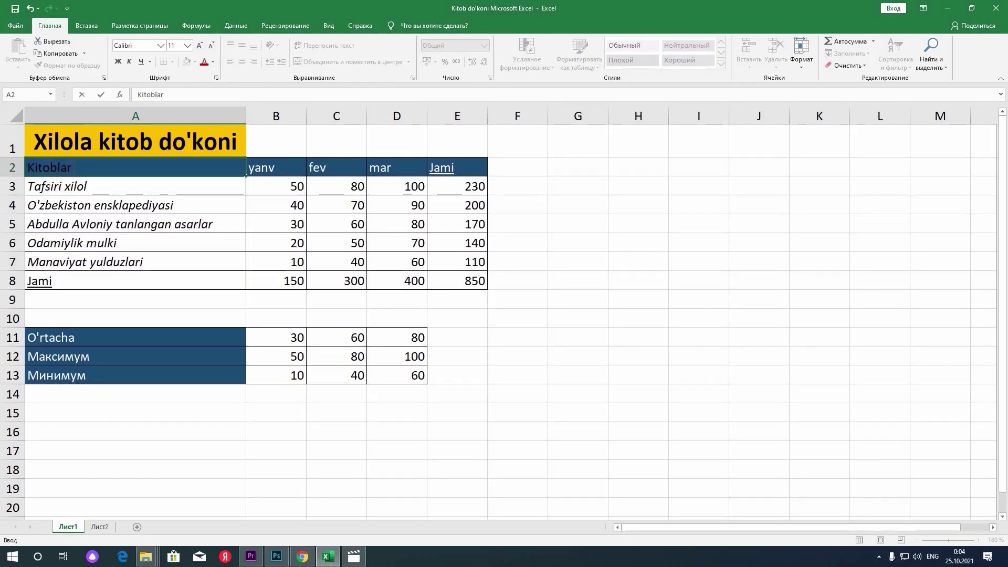
pyautogui.write(' nomi')
pyautogui.press('Return')
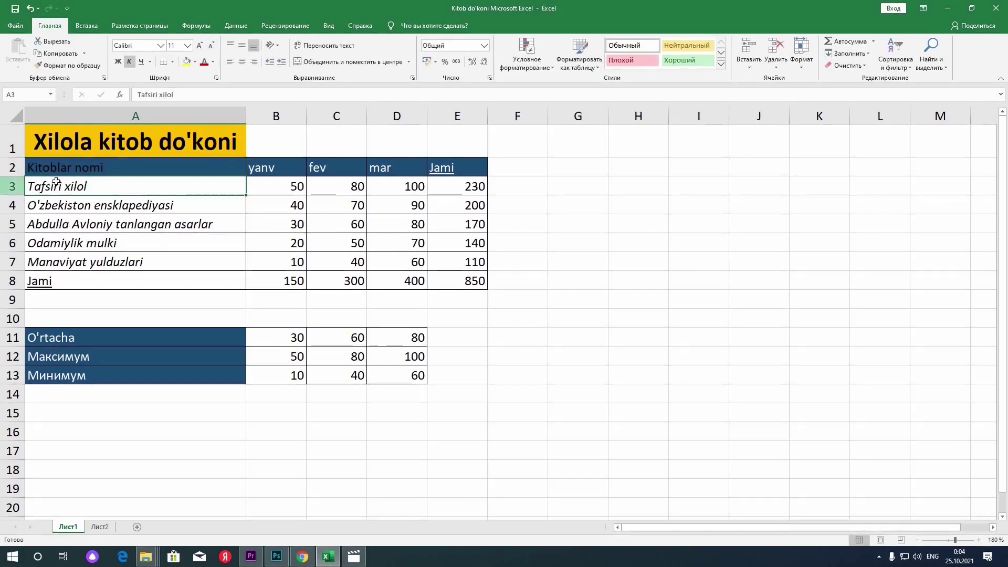
# - Try an increased indent on all the book titles in A3:A7, then remove it
pyautogui.moveTo(56, 187); pyautogui.dragTo(116, 262)
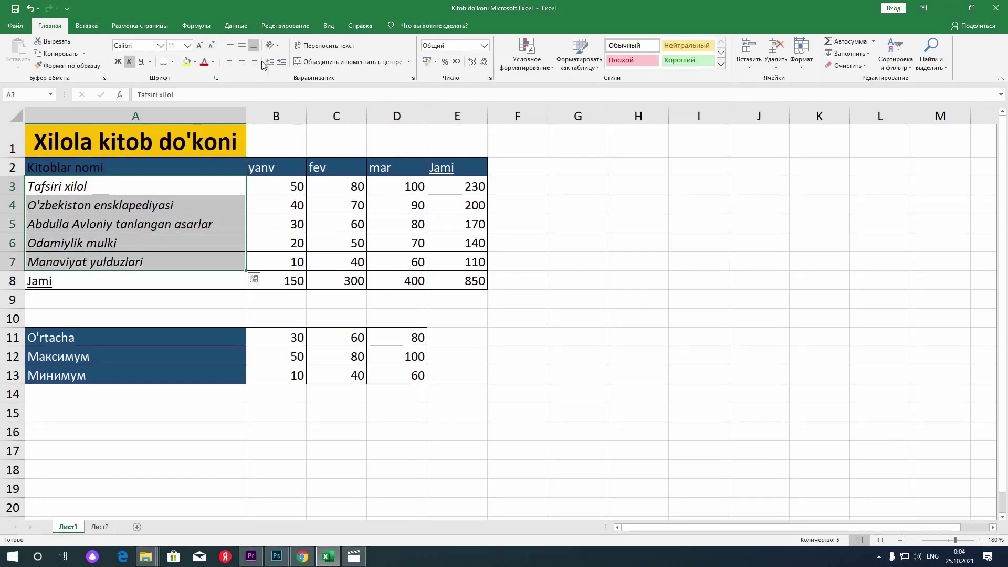
pyautogui.click(282, 62)
pyautogui.click(270, 62)
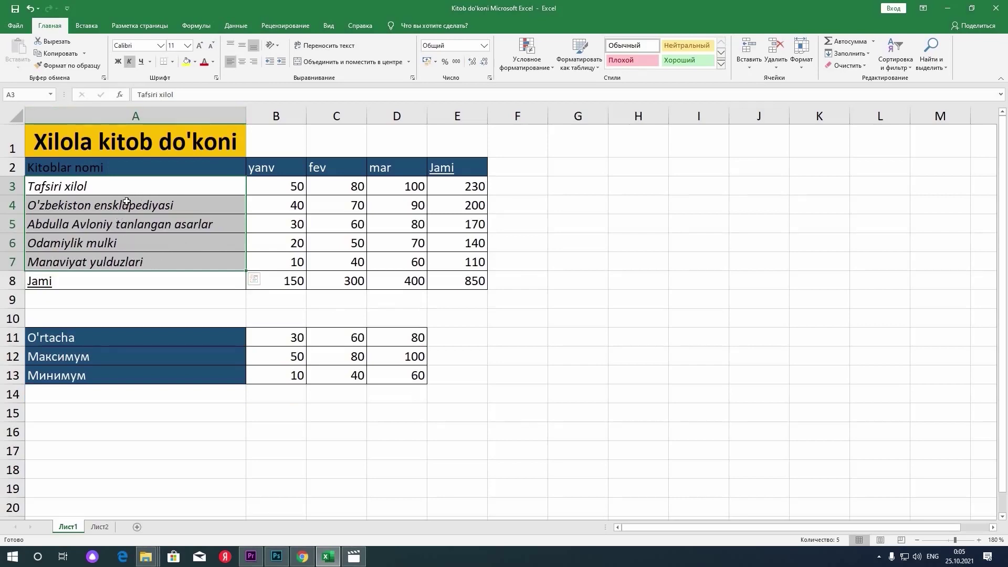
pyautogui.click(136, 190)
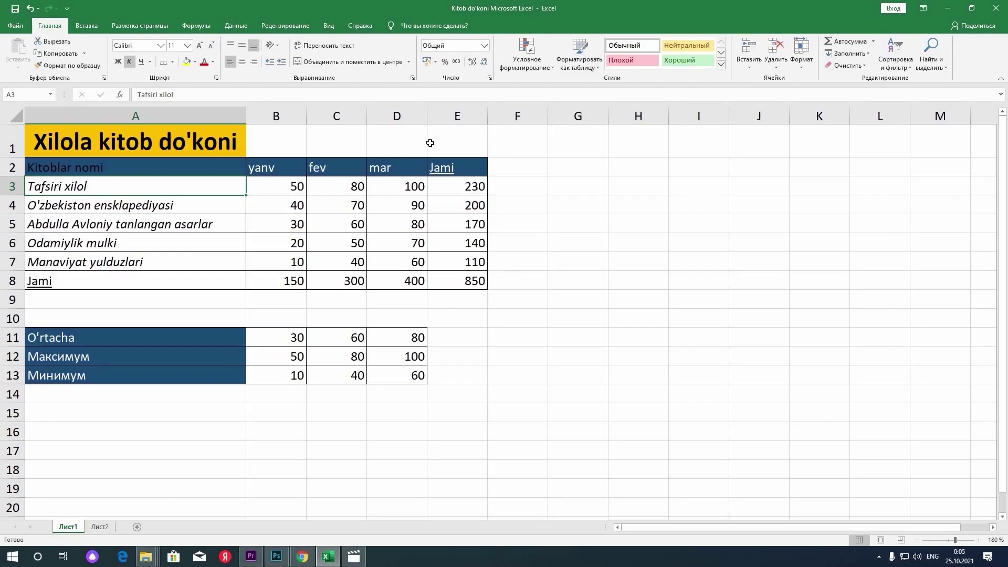
# - Merge and center the title "Xilola kitob do'koni" across cells A1:E1
pyautogui.moveTo(239, 137); pyautogui.dragTo(447, 152)
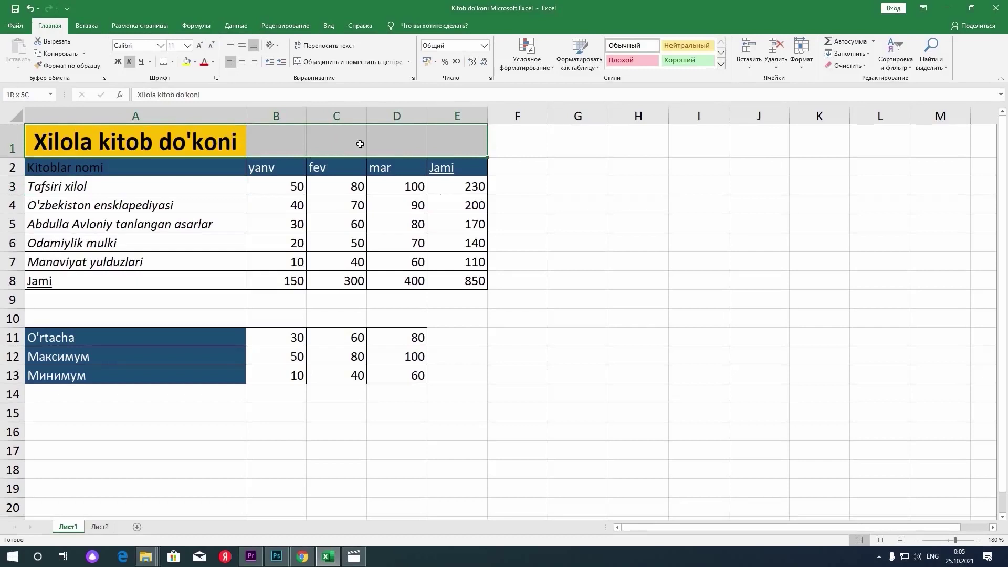
pyautogui.click(228, 137)
pyautogui.moveTo(223, 138); pyautogui.dragTo(443, 142)
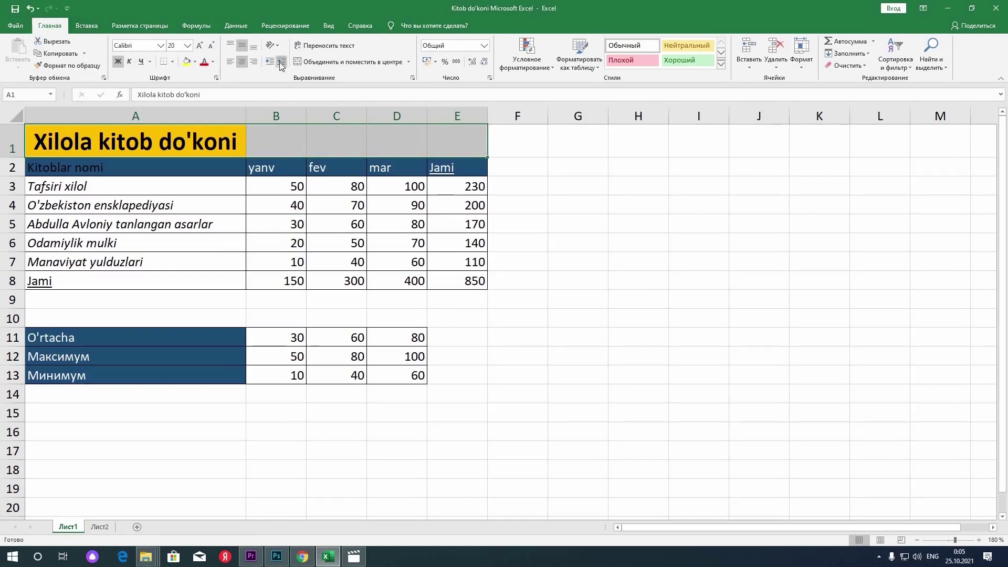
pyautogui.click(372, 65)
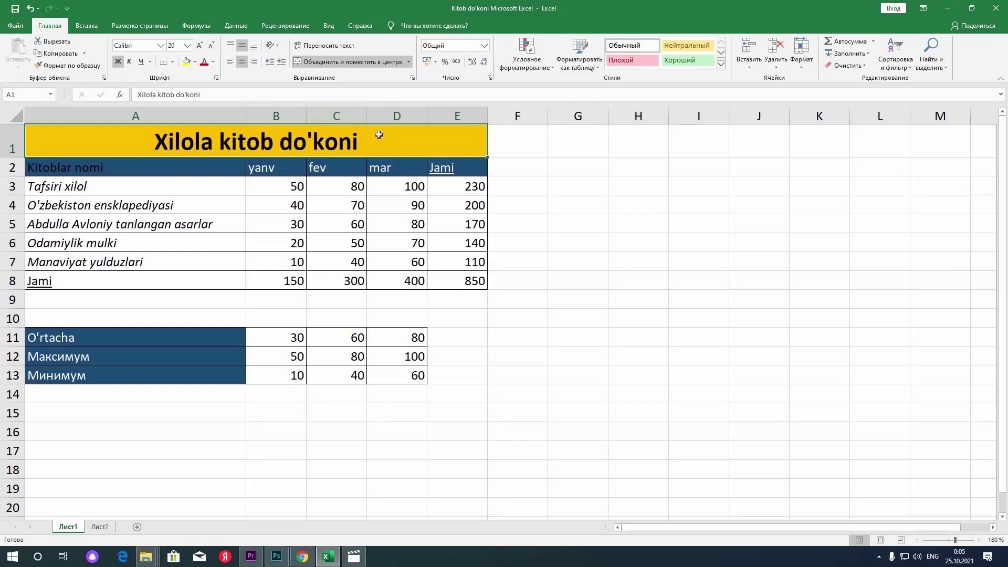
# - Try unmerging the title cells and applying Merge Across to A1:E1, ending with the title merged and centered again
pyautogui.click(404, 61)
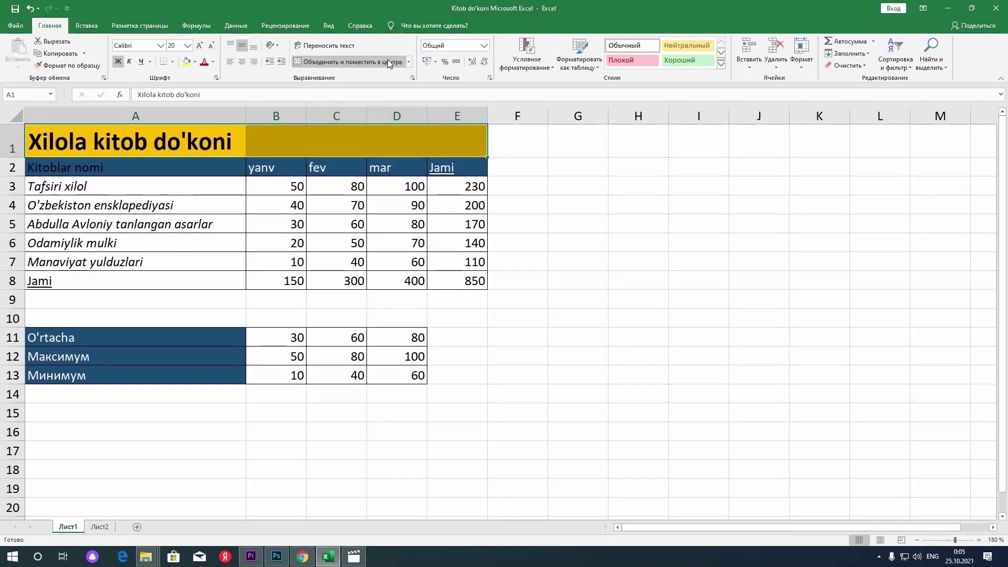
pyautogui.click(387, 61)
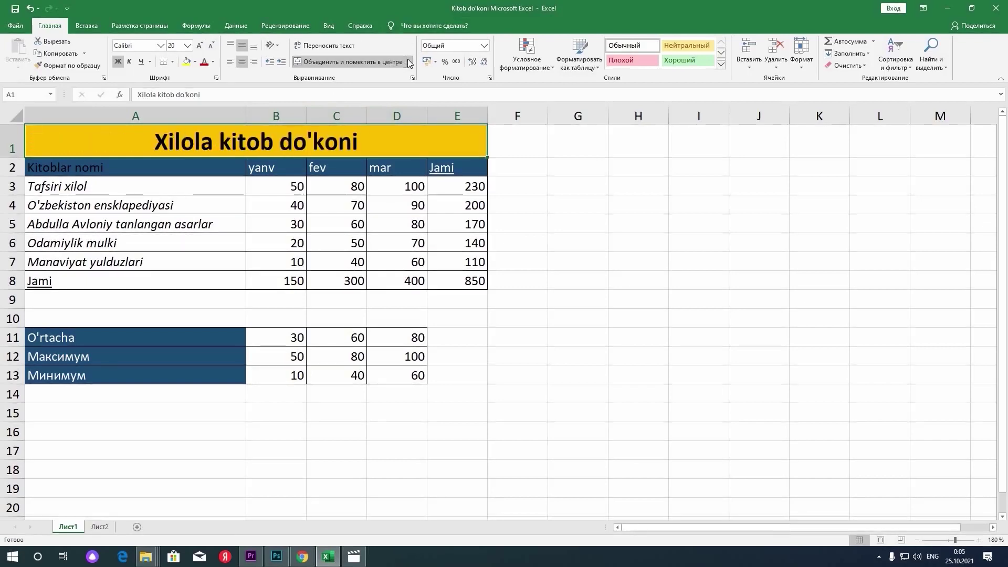
pyautogui.click(409, 62)
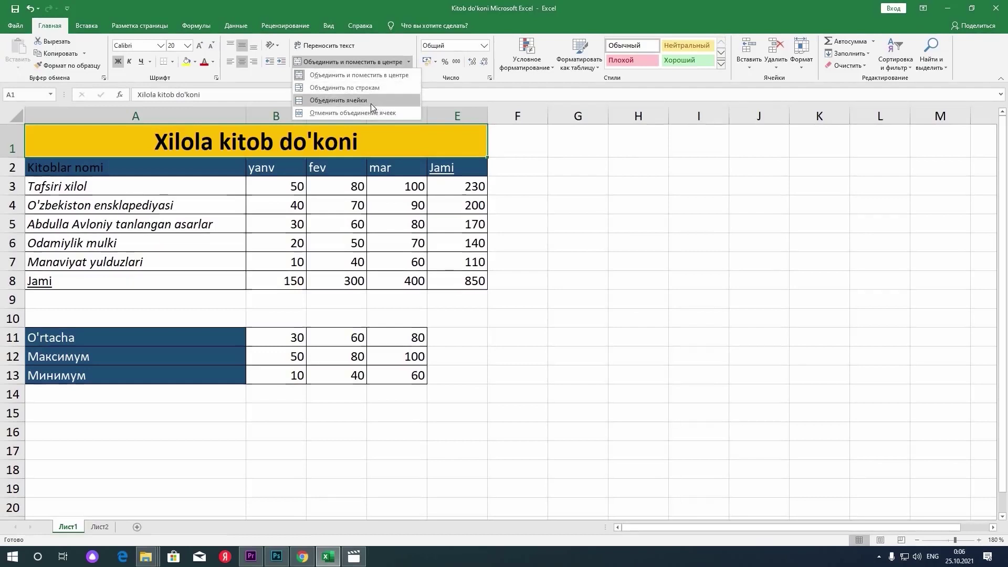
pyautogui.click(344, 88)
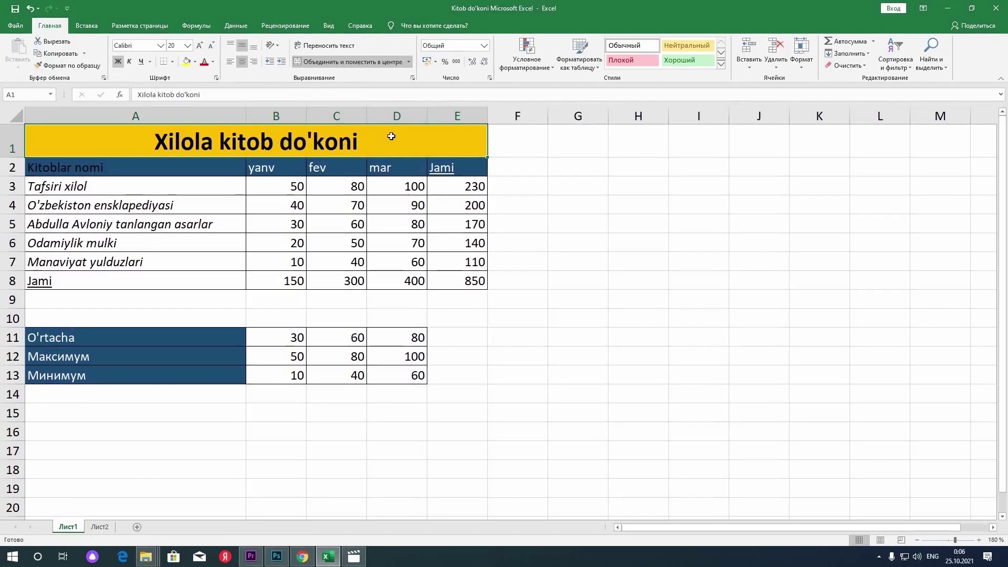
pyautogui.click(313, 61)
pyautogui.click(312, 61)
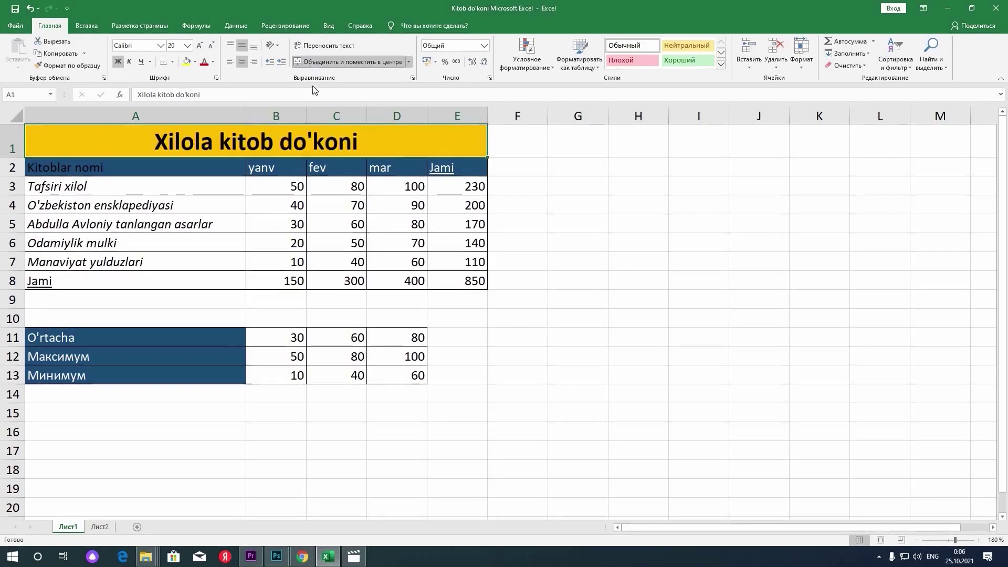